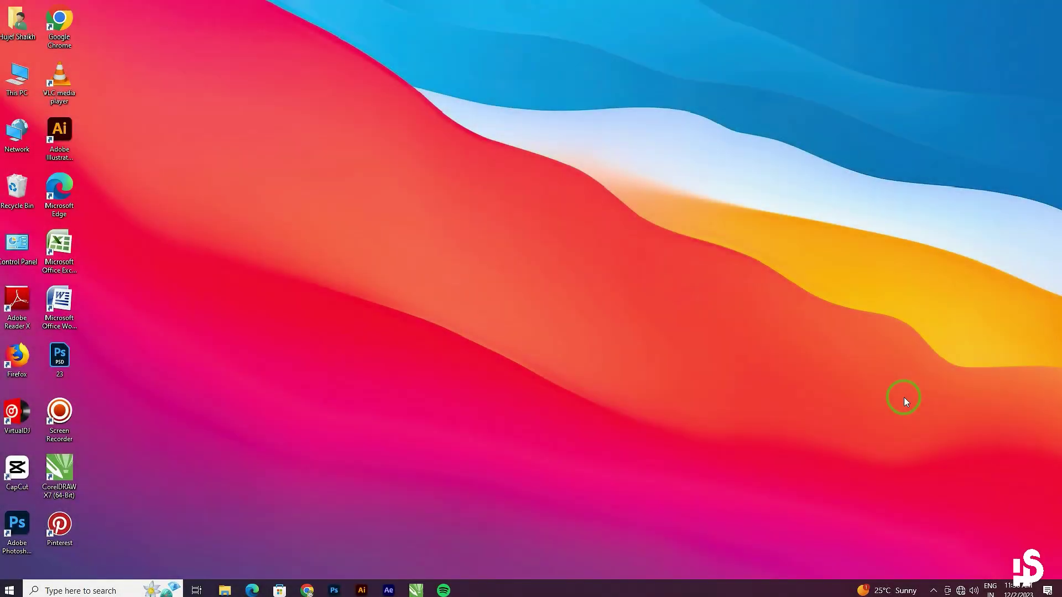
# - Browse to Local Disk (F:) > Youtube > Anis B and drag the bg image into the poster
pyautogui.doubleClick(14, 81)
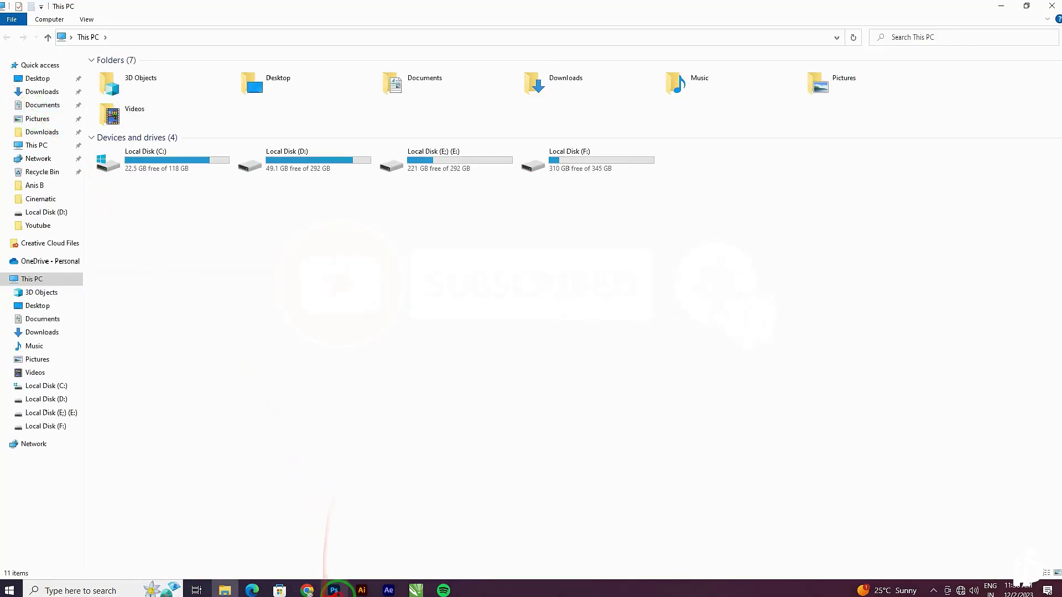
pyautogui.click(334, 591)
pyautogui.click(235, 590)
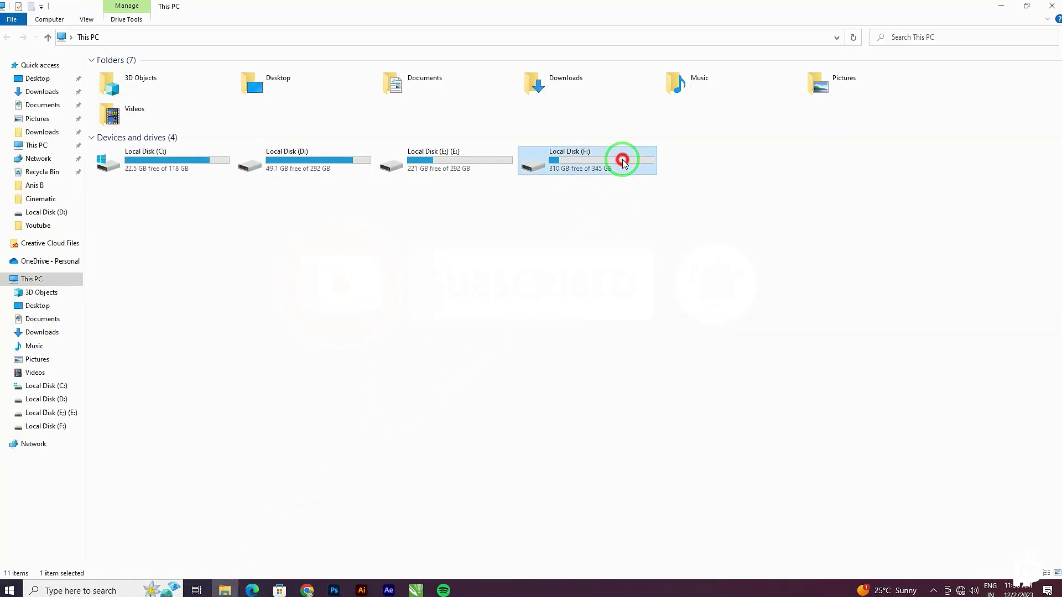
pyautogui.doubleClick(622, 158)
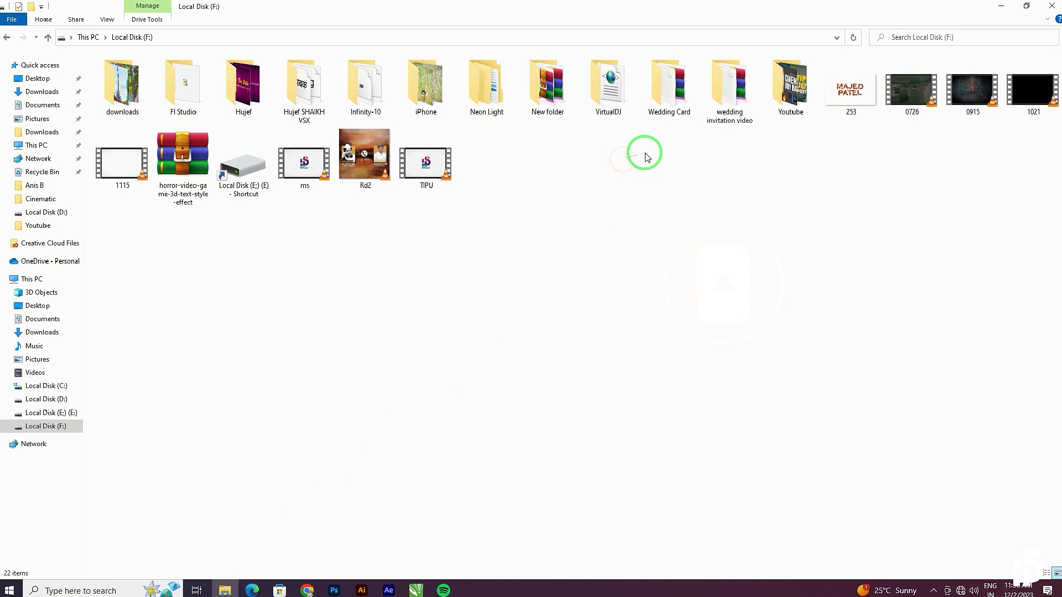
pyautogui.doubleClick(771, 91)
pyautogui.doubleClick(141, 88)
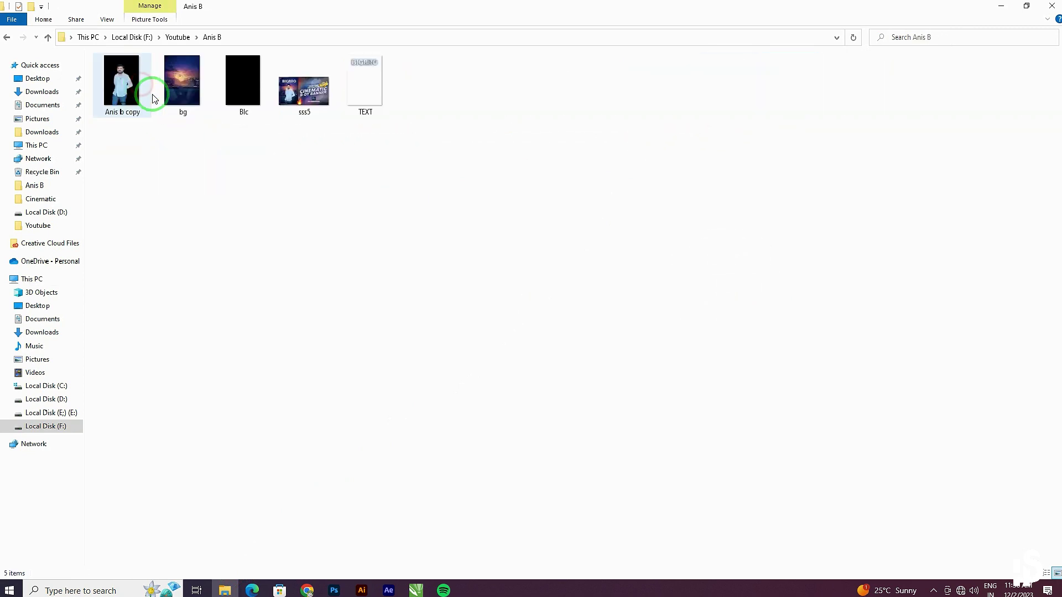
pyautogui.click(193, 80)
pyautogui.moveTo(186, 79)
pyautogui.mouseDown()
pyautogui.moveTo(371, 513)
pyautogui.moveTo(391, 452)
pyautogui.mouseUp()
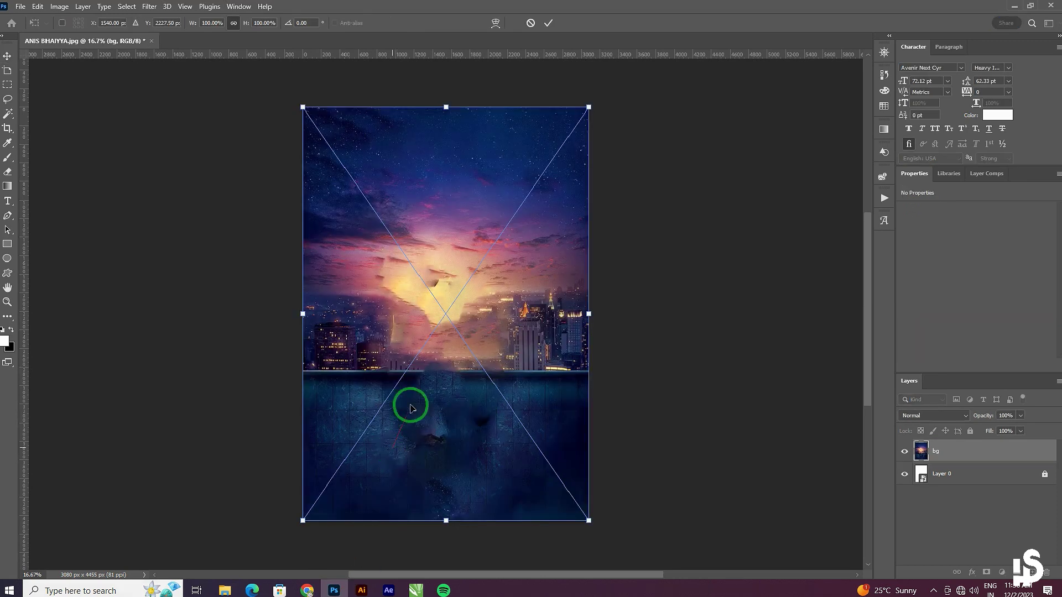
# - Commit the placed bg sky image and apply a Curves adjustment to it
pyautogui.click(548, 23)
pyautogui.hotkey('ctrl', 'm')
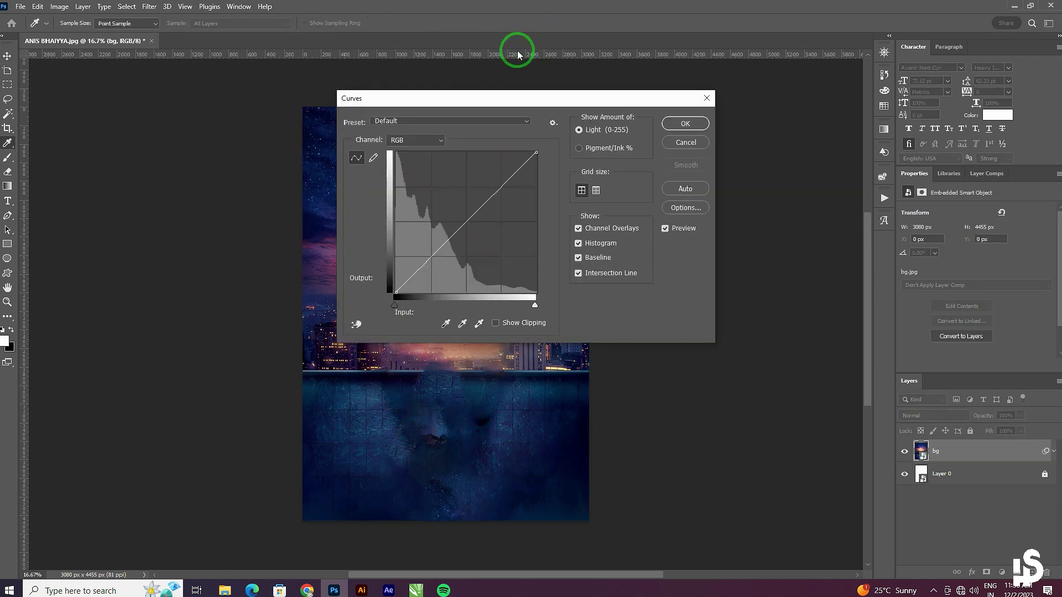
pyautogui.moveTo(557, 99); pyautogui.dragTo(584, 99)
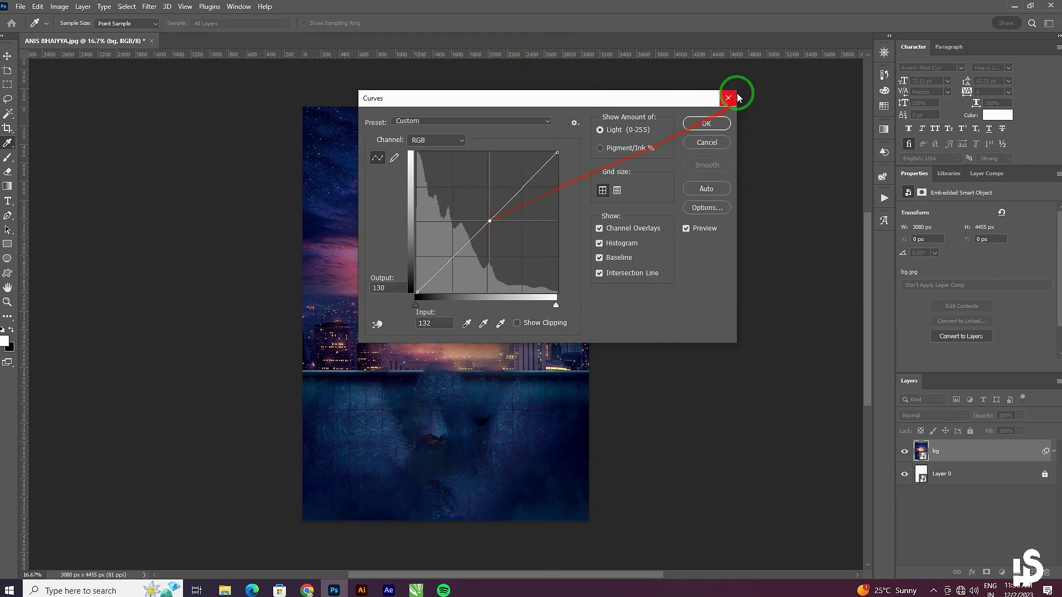
pyautogui.click(706, 123)
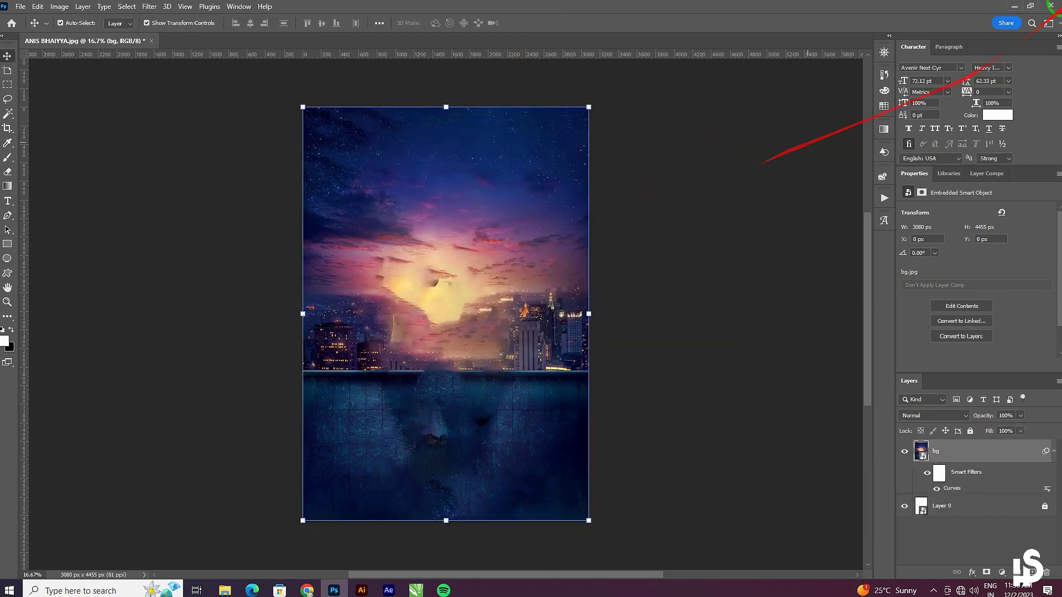
# - Drag the man's 'Anis b copy' cut-out photo from File Explorer into the poster
pyautogui.click(1011, 8)
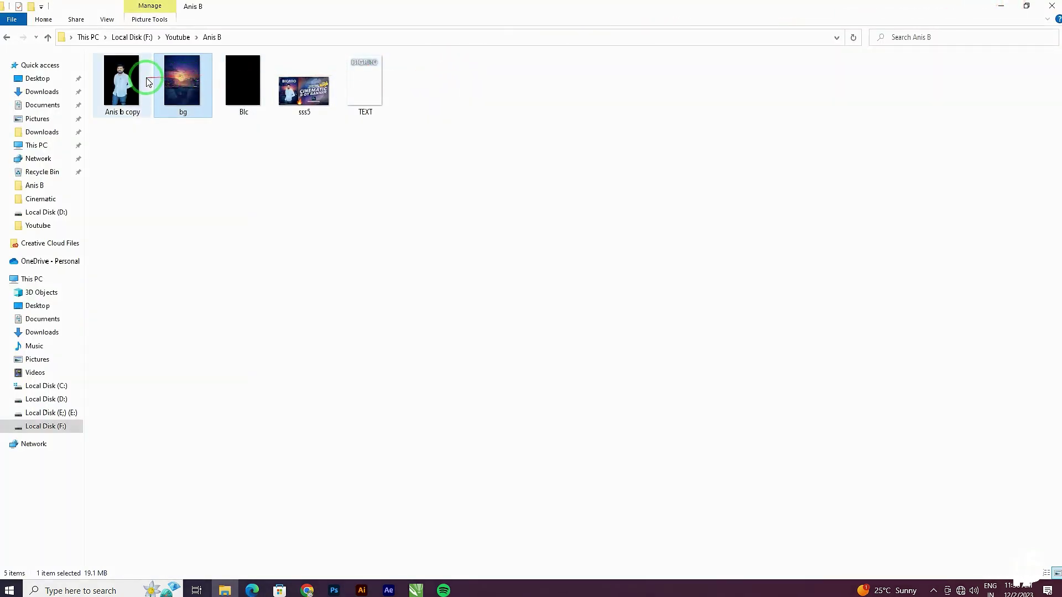
pyautogui.click(132, 82)
pyautogui.moveTo(132, 82)
pyautogui.mouseDown()
pyautogui.moveTo(341, 589)
pyautogui.moveTo(462, 341)
pyautogui.mouseUp()
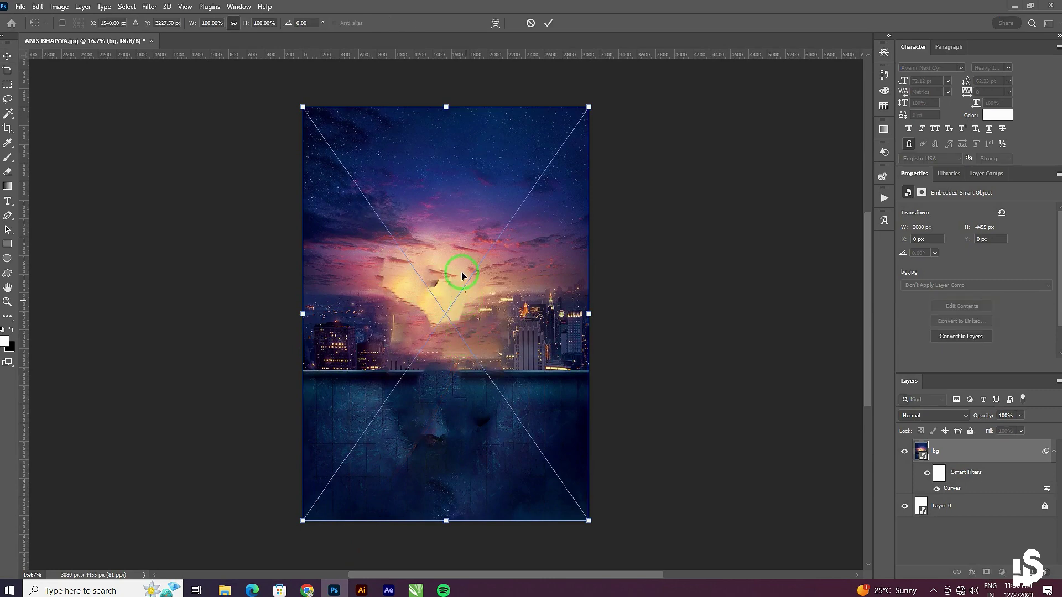
# - Commit the man's photo centred on the skyline, nudged slightly lower, and zoom to 33.3%
pyautogui.moveTo(466, 271)
pyautogui.mouseDown()
pyautogui.moveTo(470, 282)
pyautogui.moveTo(470, 263)
pyautogui.mouseUp()
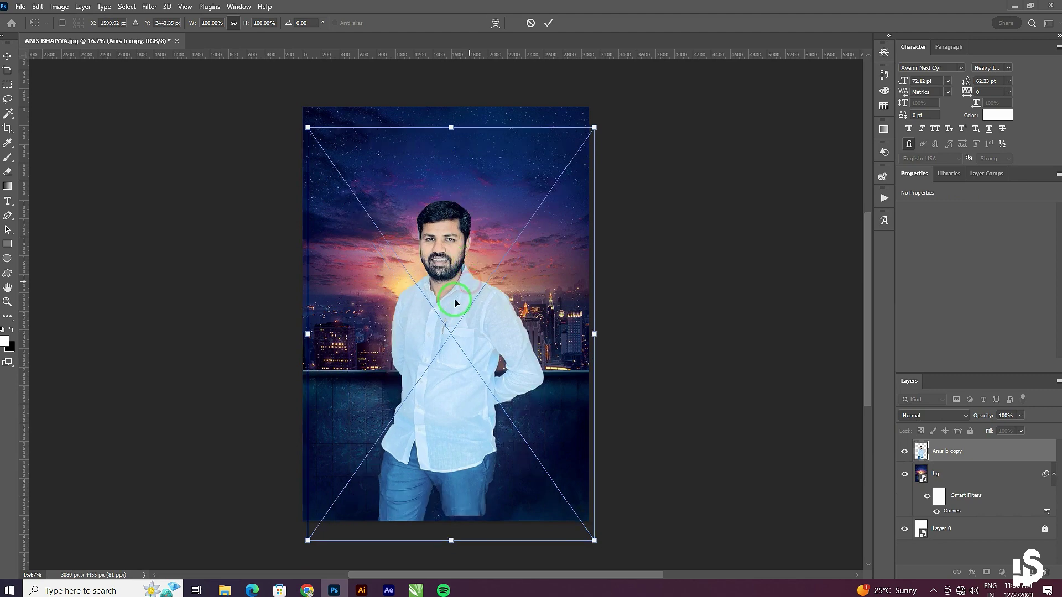
pyautogui.doubleClick(445, 306)
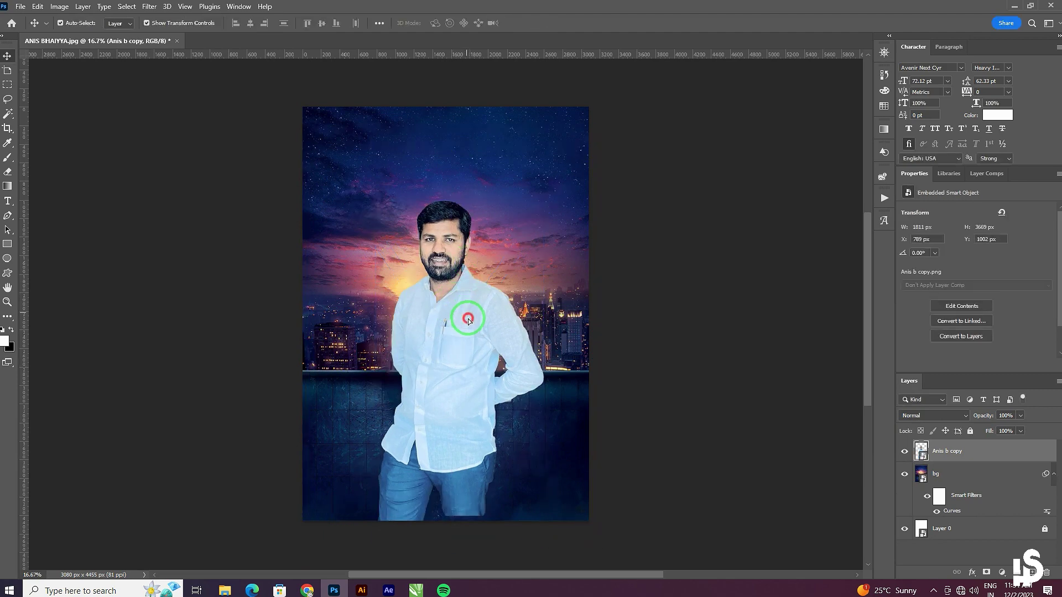
pyautogui.moveTo(466, 311)
pyautogui.mouseDown()
pyautogui.moveTo(469, 322)
pyautogui.moveTo(458, 299)
pyautogui.mouseUp()
pyautogui.hotkey('ctrl', '+')
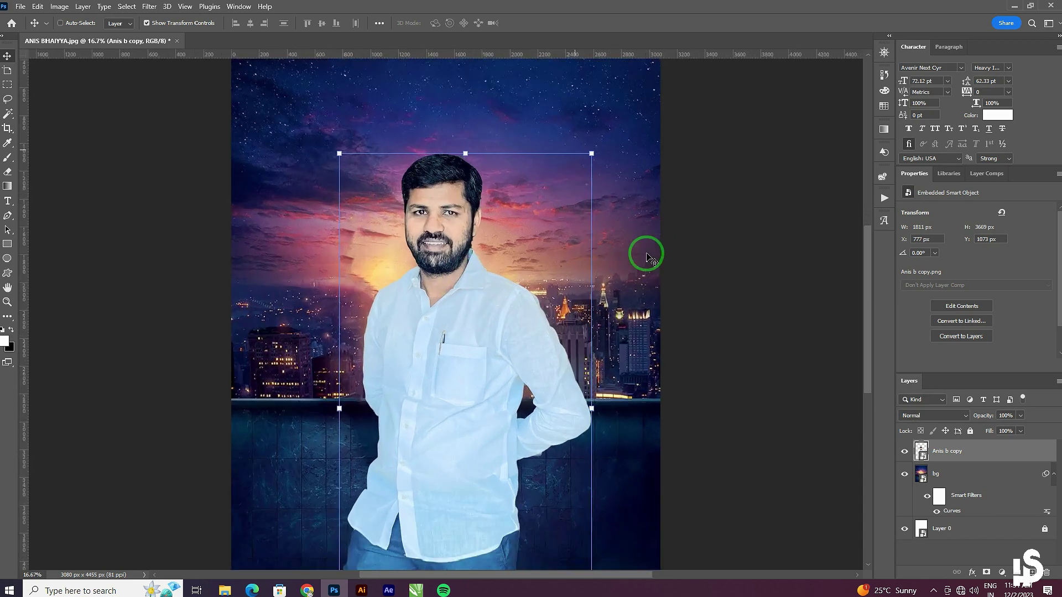
pyautogui.hotkey('ctrl', '+')
# - Copy a rectangle from above the man's head onto a new Layer 1
pyautogui.click(7, 84)
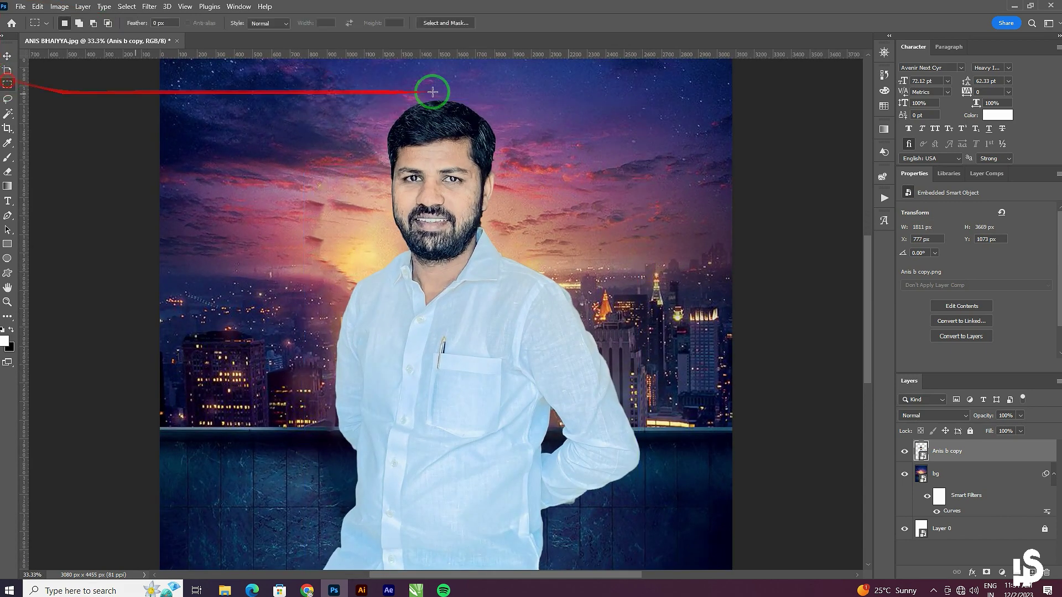
pyautogui.moveTo(240, 86)
pyautogui.mouseDown()
pyautogui.moveTo(602, 423)
pyautogui.moveTo(650, 427)
pyautogui.mouseUp()
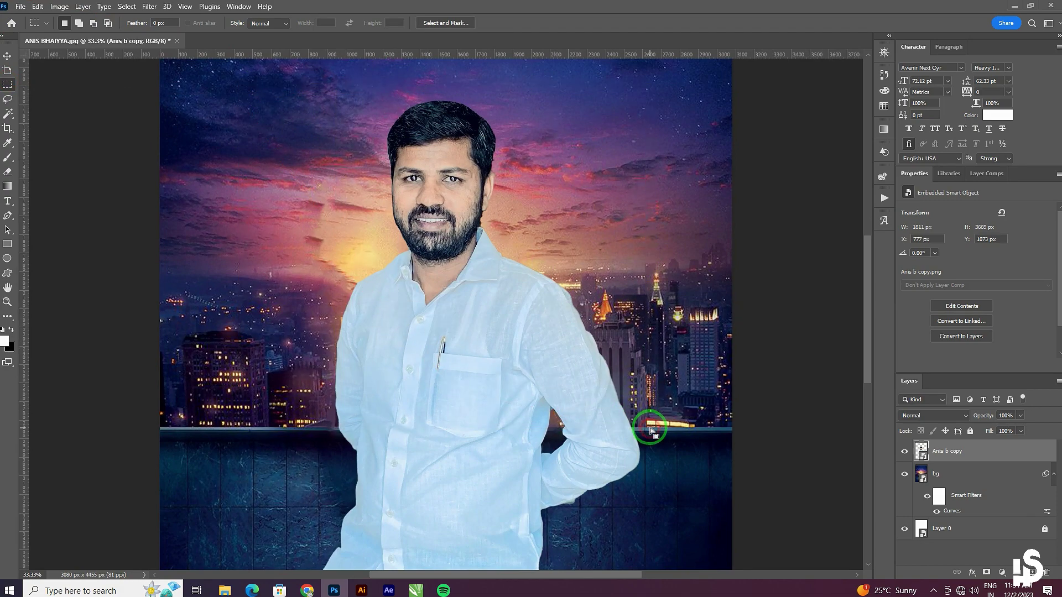
pyautogui.hotkey('ctrl', 'j')
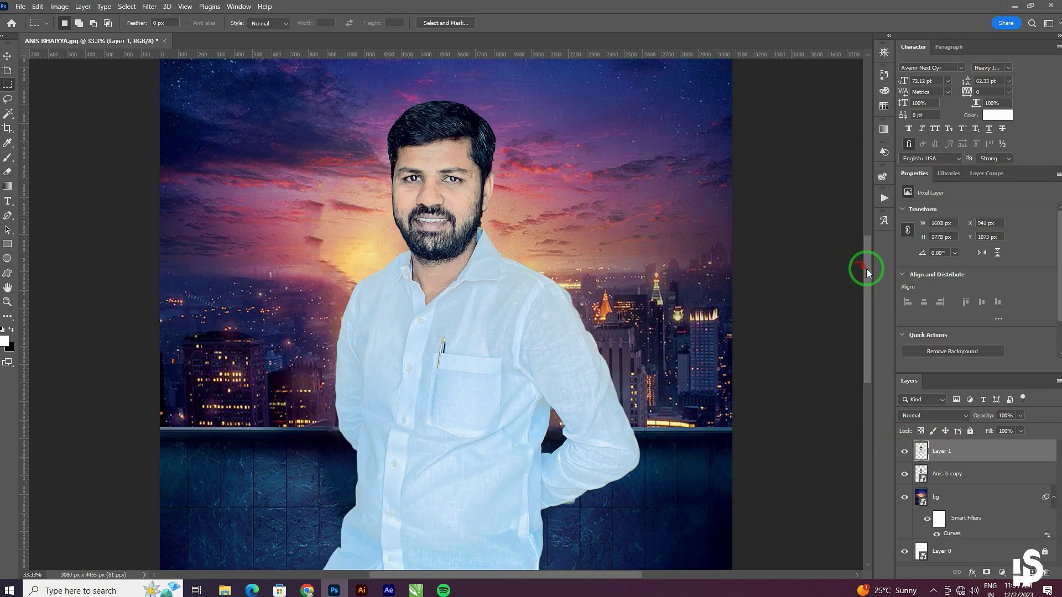
pyautogui.moveTo(866, 267); pyautogui.dragTo(868, 315)
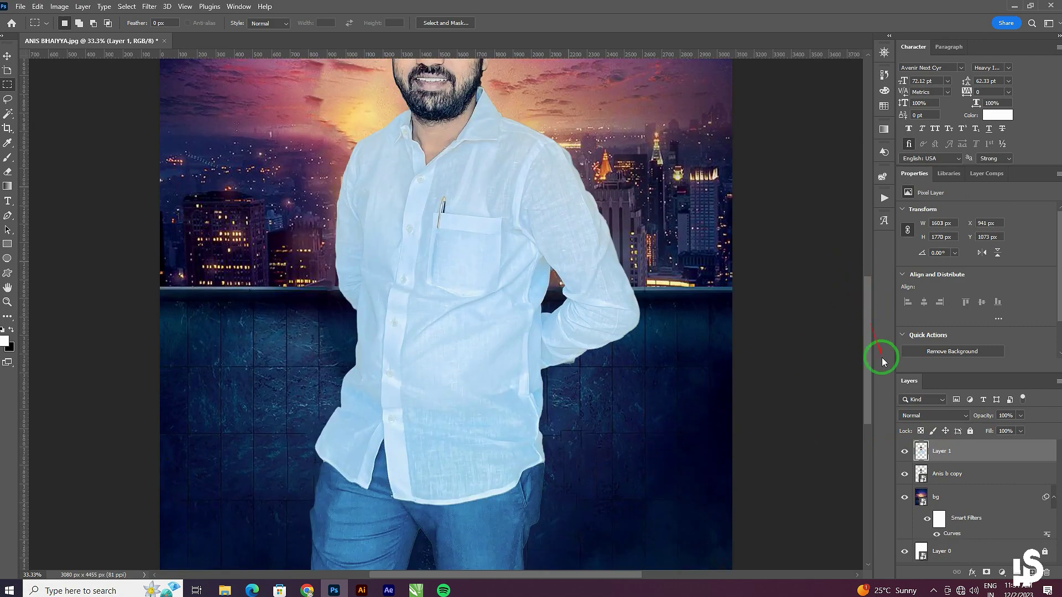
# - Duplicate the photo layer and copy a rectangle over the wall onto a new Layer 2
pyautogui.click(947, 474)
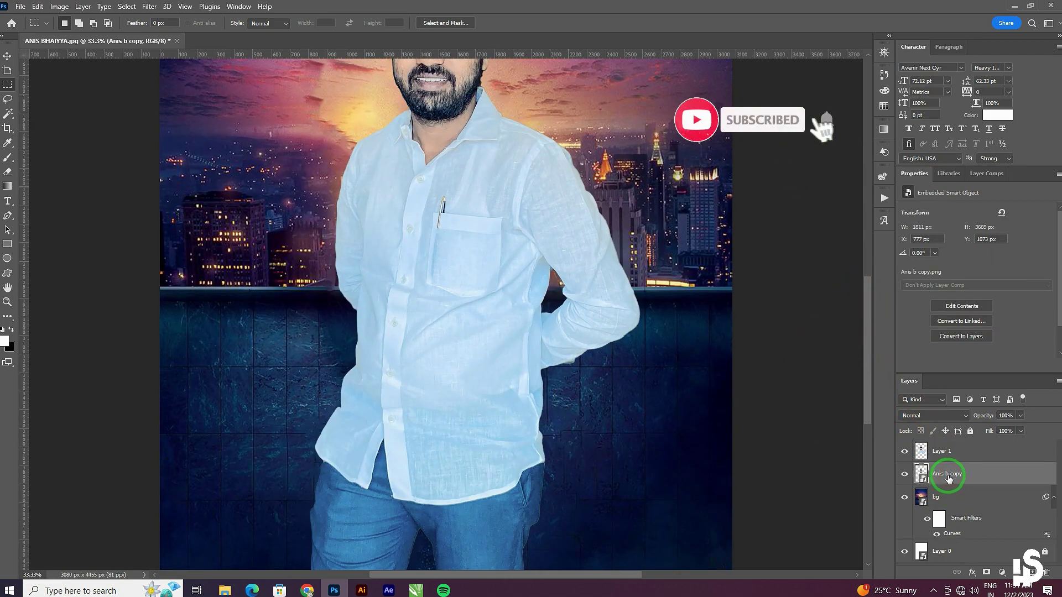
pyautogui.hotkey('ctrl', 'j')
pyautogui.moveTo(240, 287)
pyautogui.mouseDown()
pyautogui.moveTo(537, 396)
pyautogui.moveTo(652, 590)
pyautogui.mouseUp()
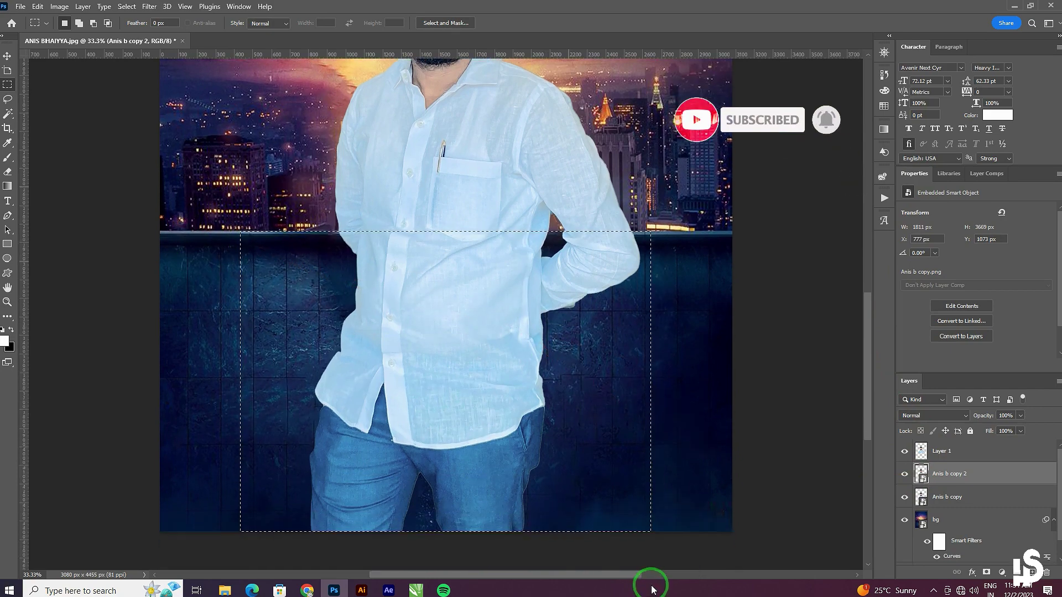
pyautogui.hotkey('ctrl', 'j')
pyautogui.click(959, 452)
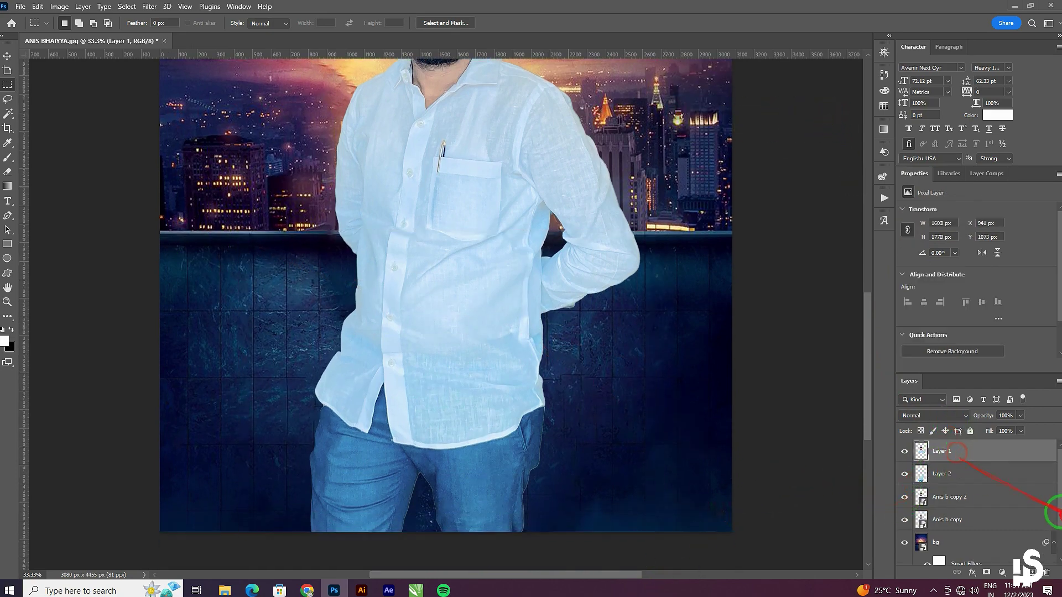
pyautogui.moveTo(503, 202); pyautogui.dragTo(496, 368)
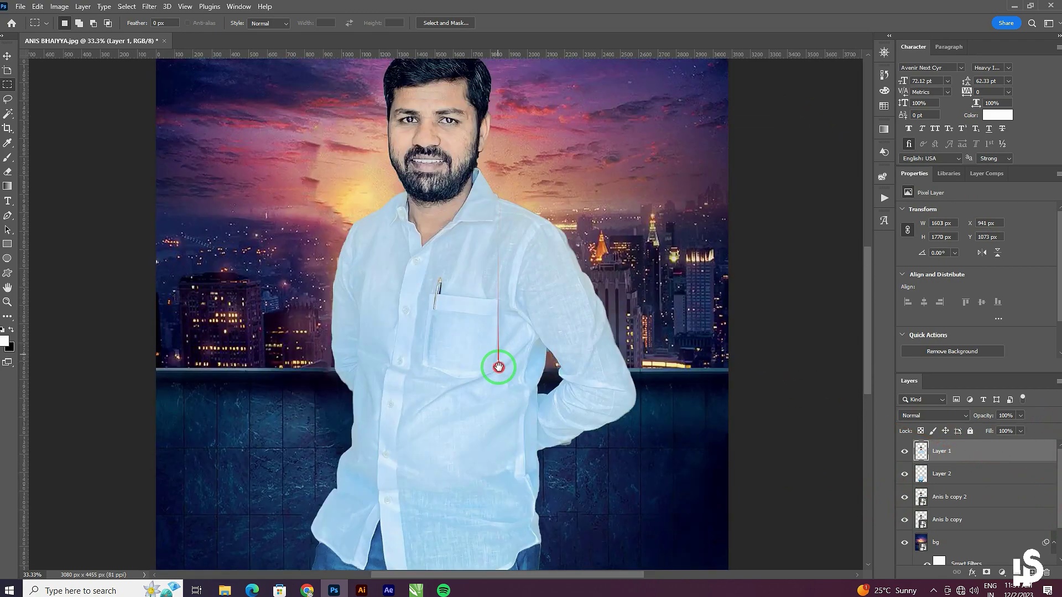
# - Add a pale yellow (#f7d07c) Inner Shadow at about 46% opacity to Layer 1
pyautogui.click(974, 572)
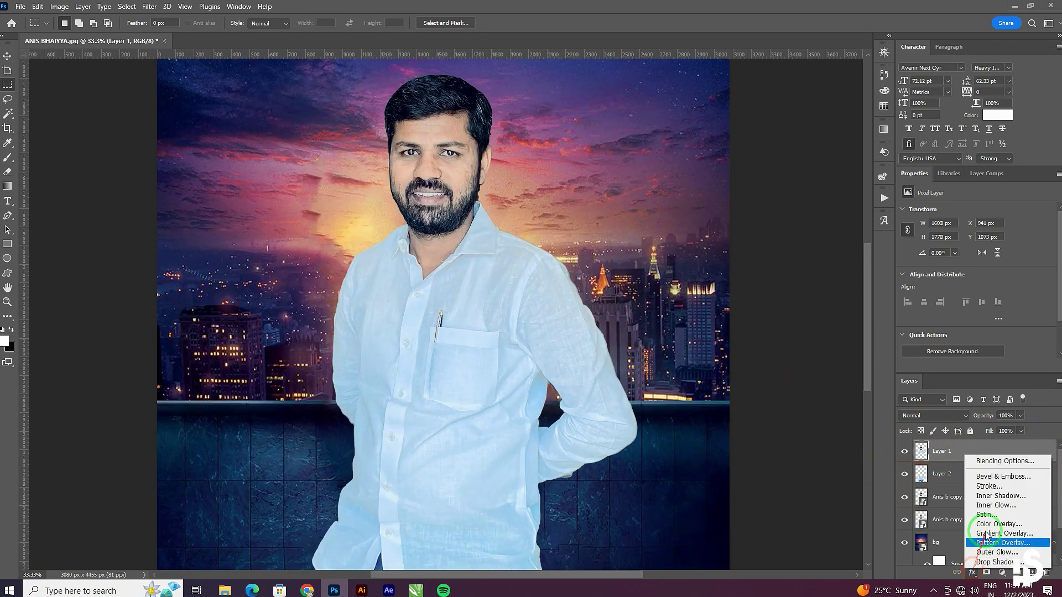
pyautogui.click(990, 491)
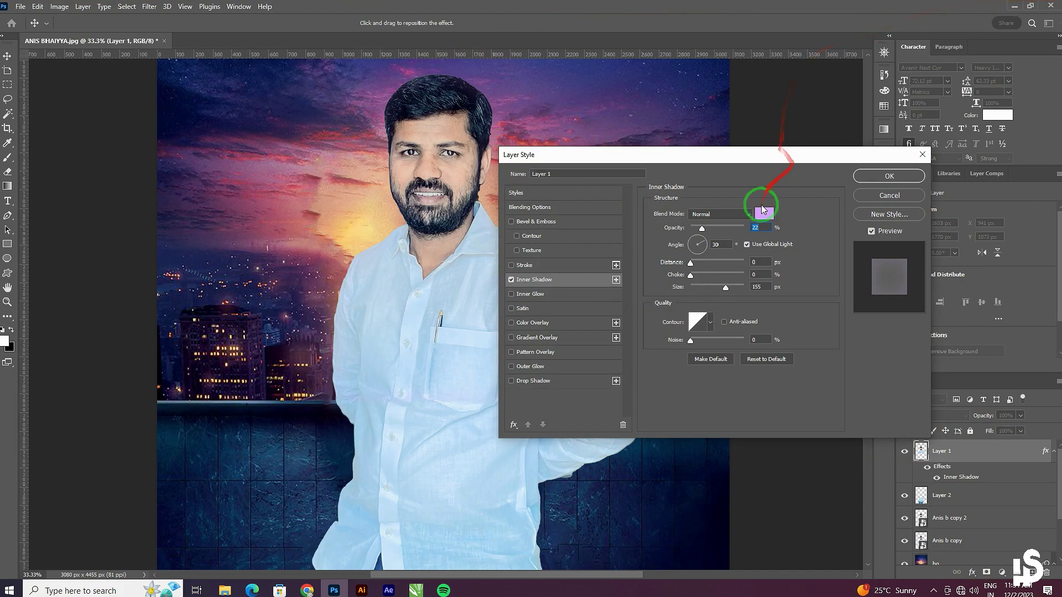
pyautogui.click(344, 237)
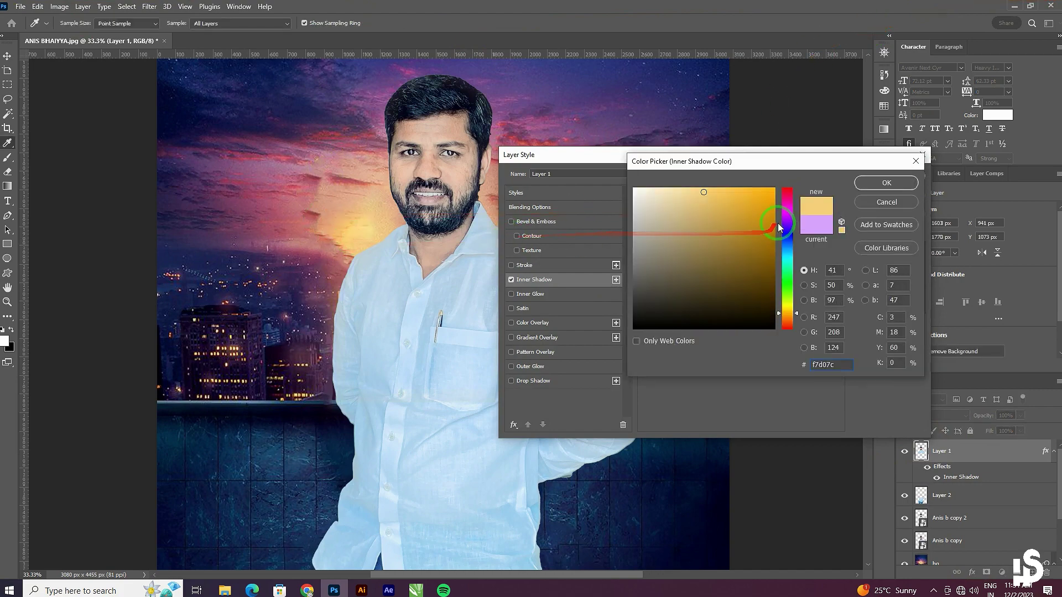
pyautogui.press('Return')
pyautogui.moveTo(715, 235); pyautogui.dragTo(717, 233)
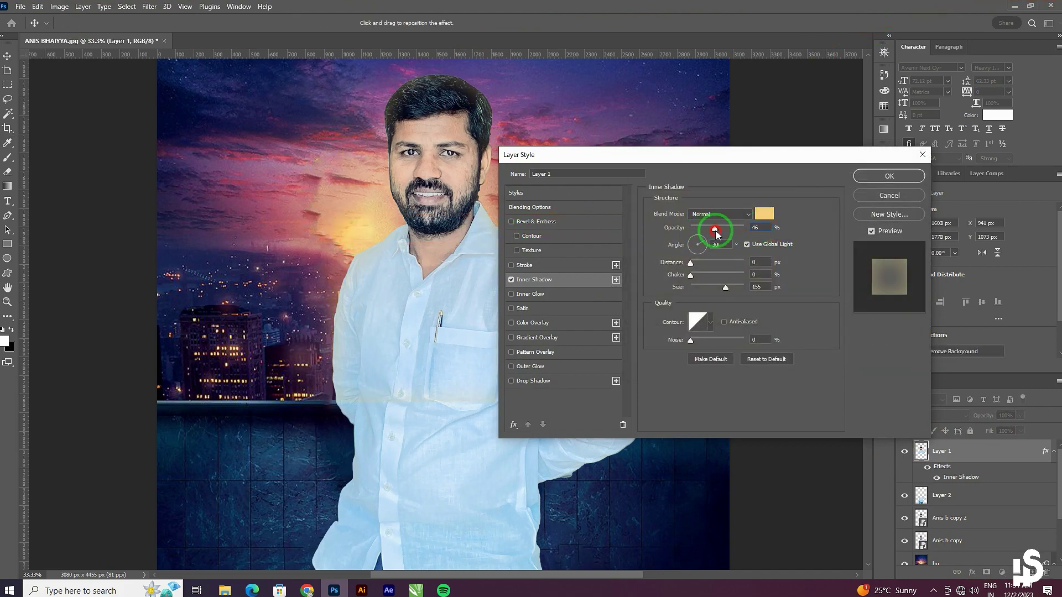
pyautogui.press('Return')
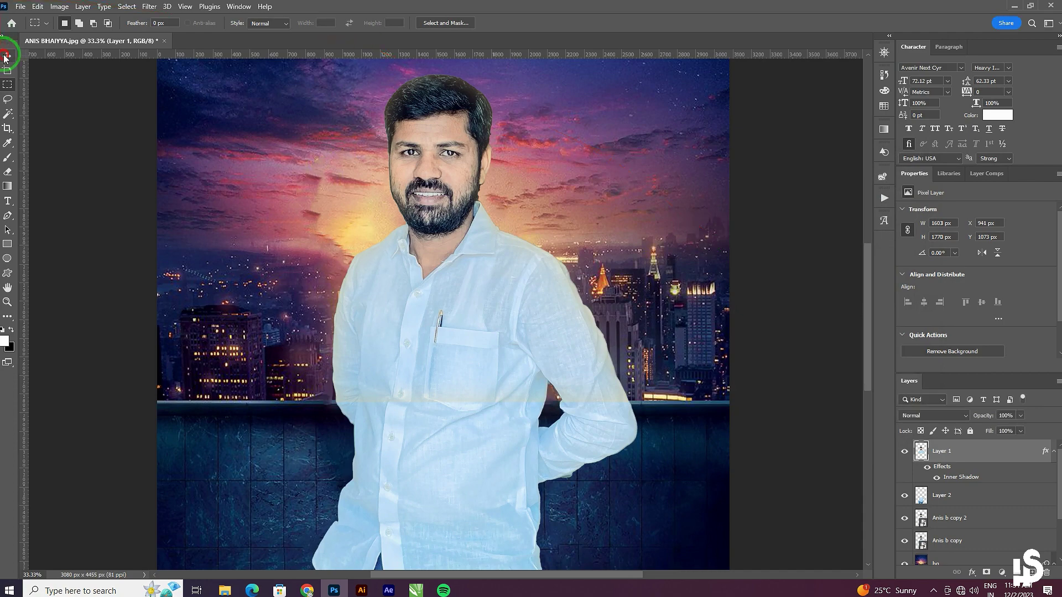
pyautogui.click(5, 57)
pyautogui.rightClick(974, 451)
# - Convert Layer 1 into a Smart Object
pyautogui.click(914, 263)
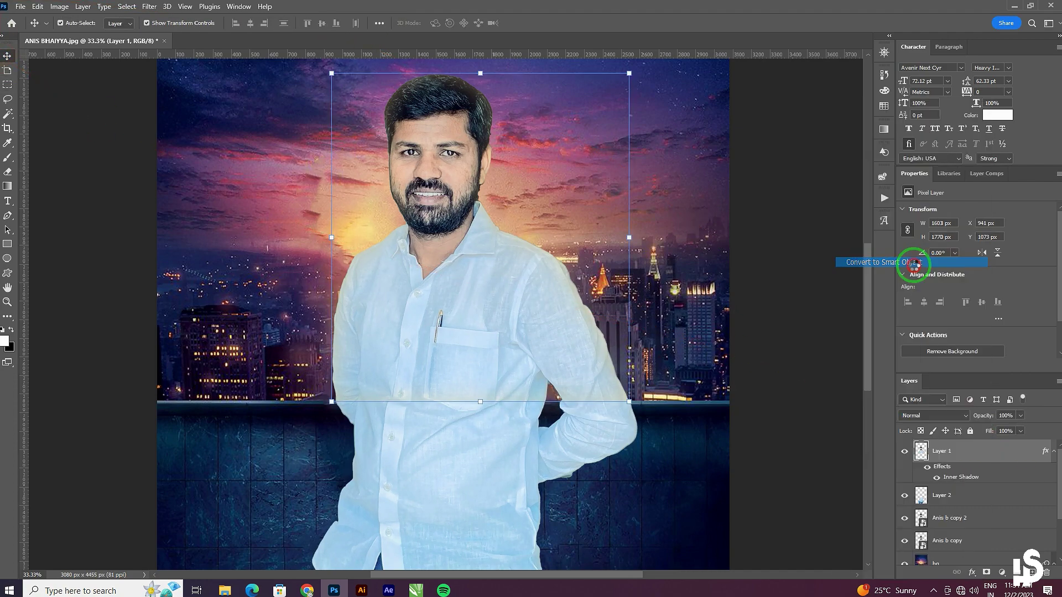
pyautogui.rightClick(1004, 455)
pyautogui.click(906, 306)
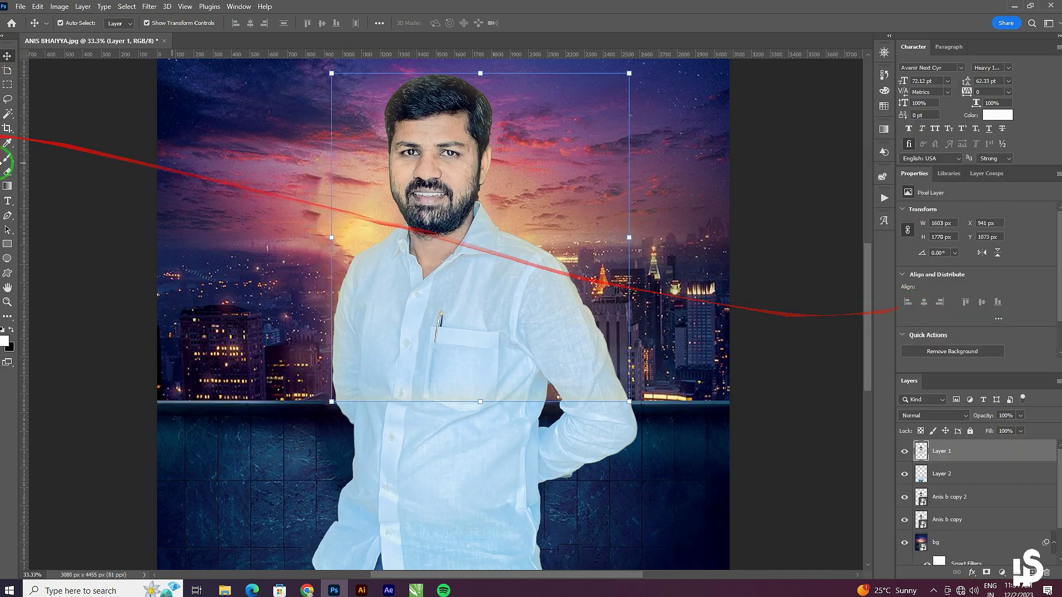
# - Erase the hard horizontal edge across the man's shirt with a 600 px eraser
pyautogui.click(8, 173)
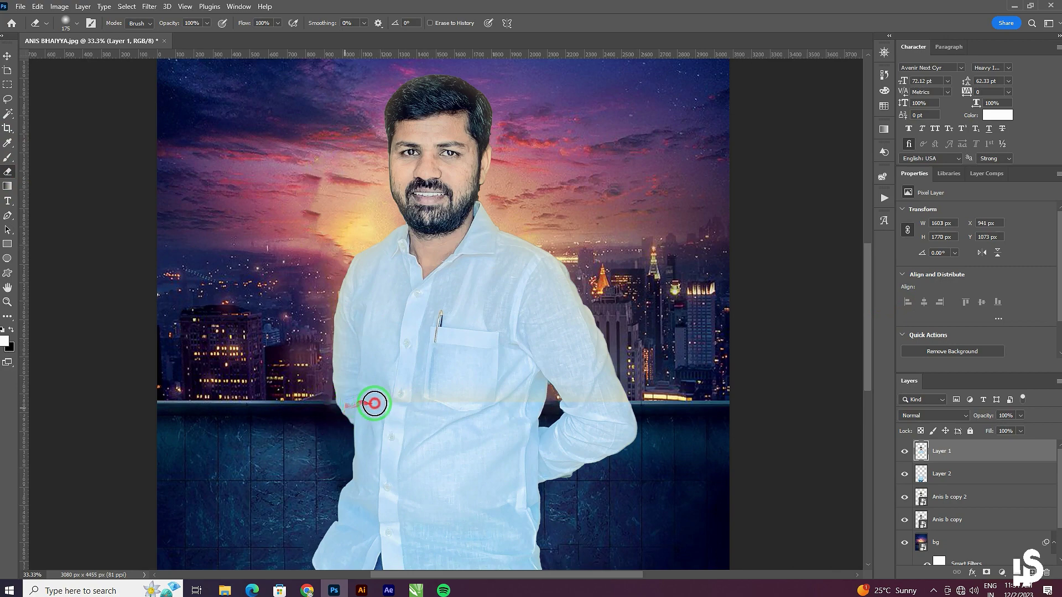
pyautogui.moveTo(388, 403); pyautogui.dragTo(402, 394)
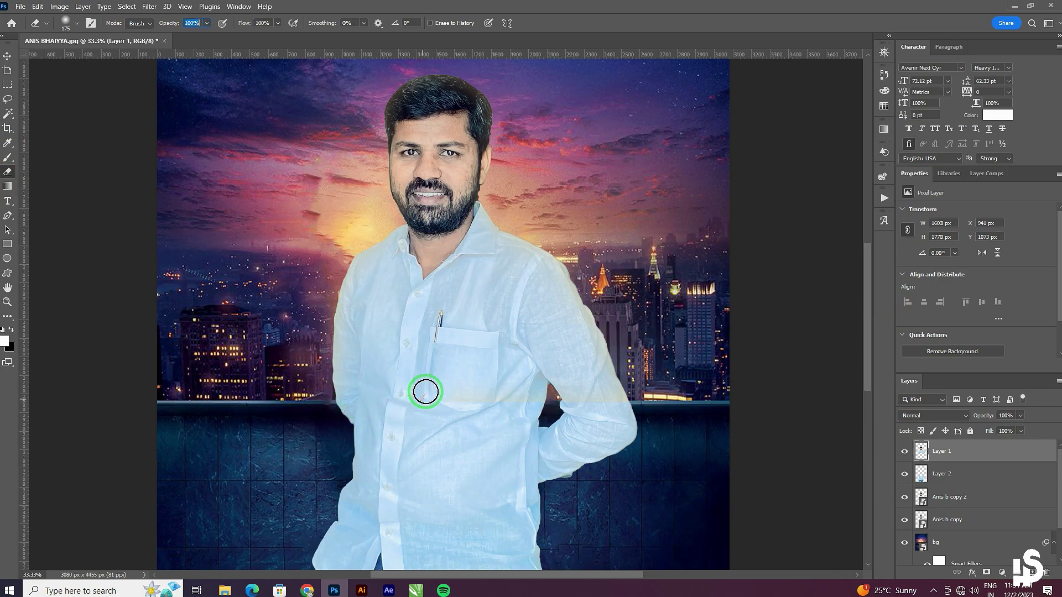
pyautogui.press(']')
pyautogui.press(']')
pyautogui.press(']')
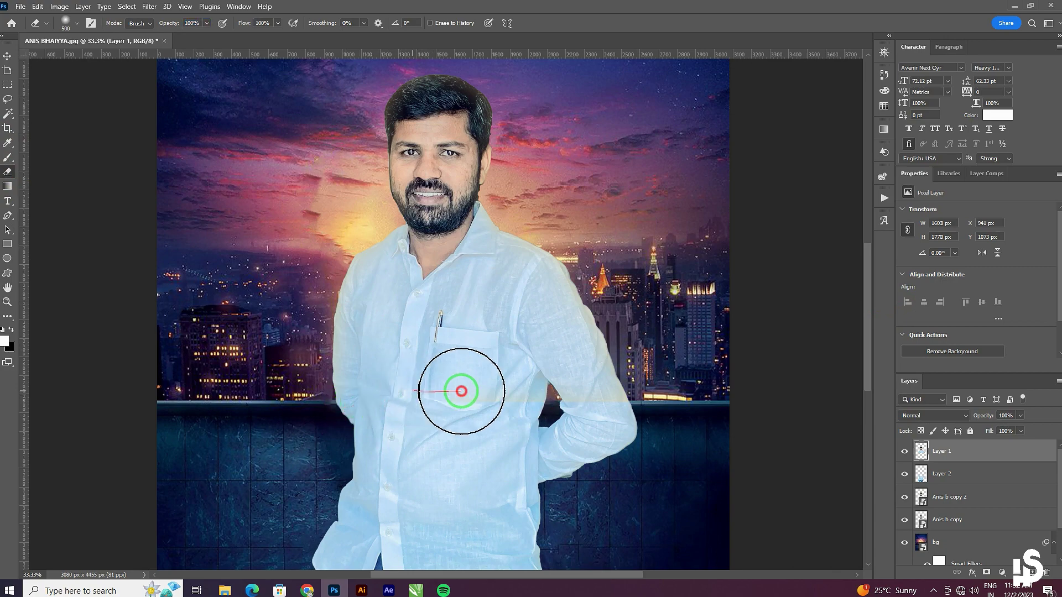
pyautogui.moveTo(556, 405)
pyautogui.mouseDown()
pyautogui.moveTo(591, 417)
pyautogui.moveTo(469, 465)
pyautogui.moveTo(1052, 462)
pyautogui.mouseUp()
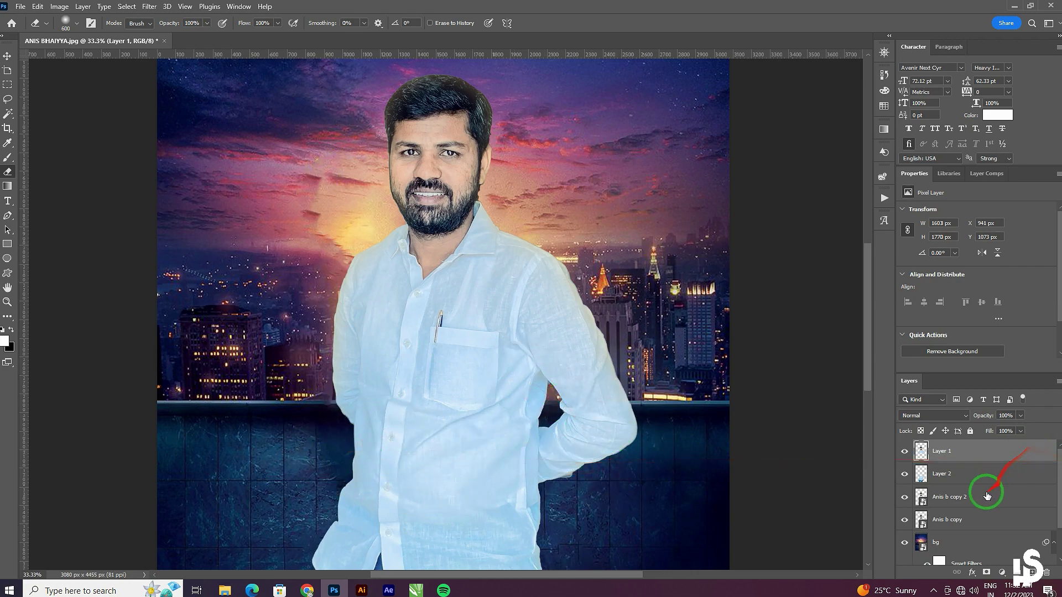
pyautogui.moveTo(974, 477); pyautogui.dragTo(948, 477)
# - Give Layer 2 a Drop Shadow at 46% opacity and move it below Anis b copy 2
pyautogui.click(973, 573)
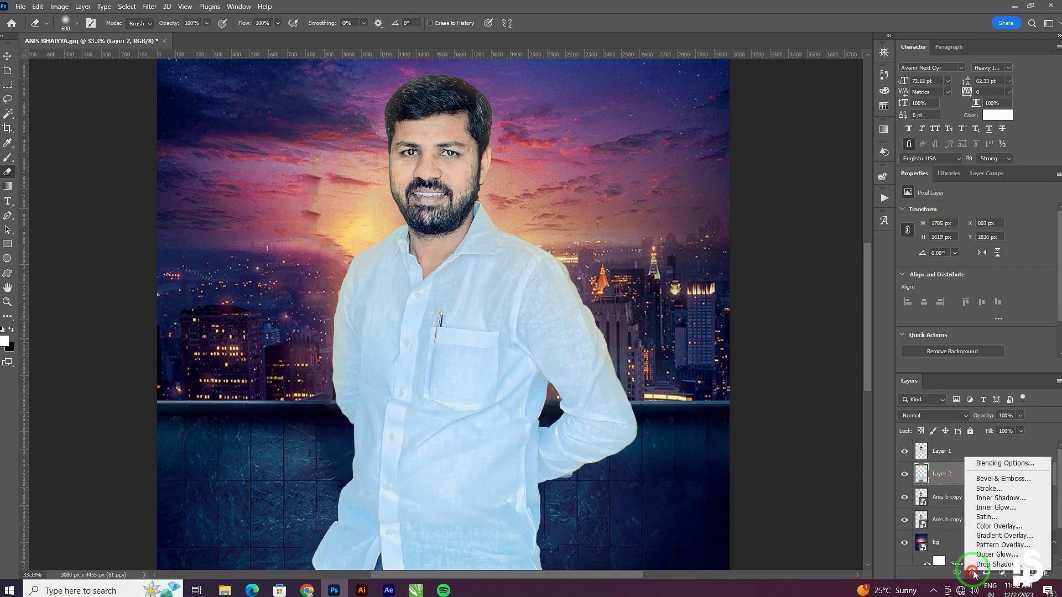
pyautogui.click(977, 567)
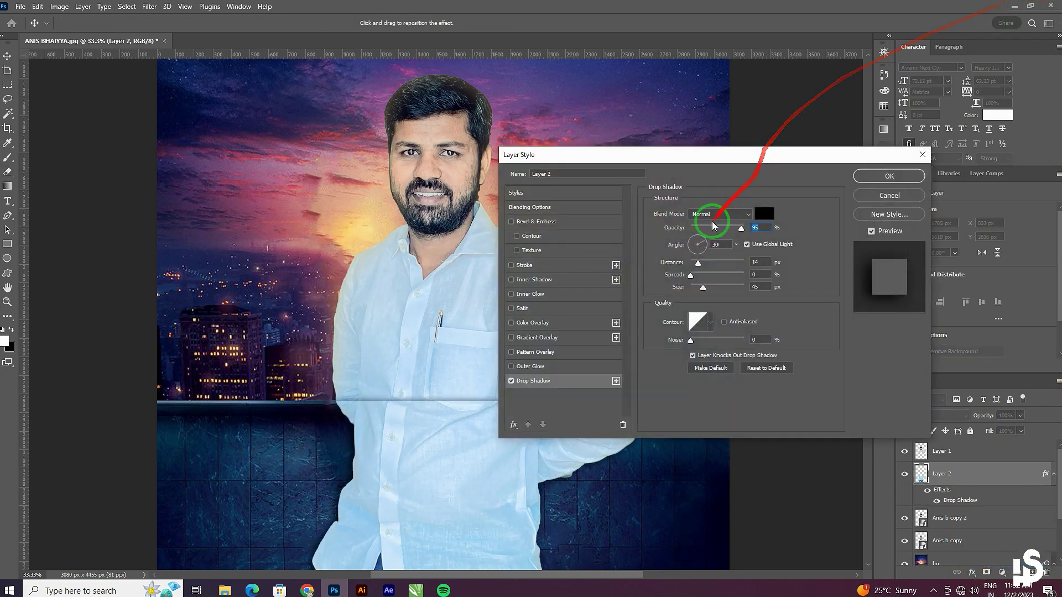
pyautogui.moveTo(741, 229); pyautogui.dragTo(714, 231)
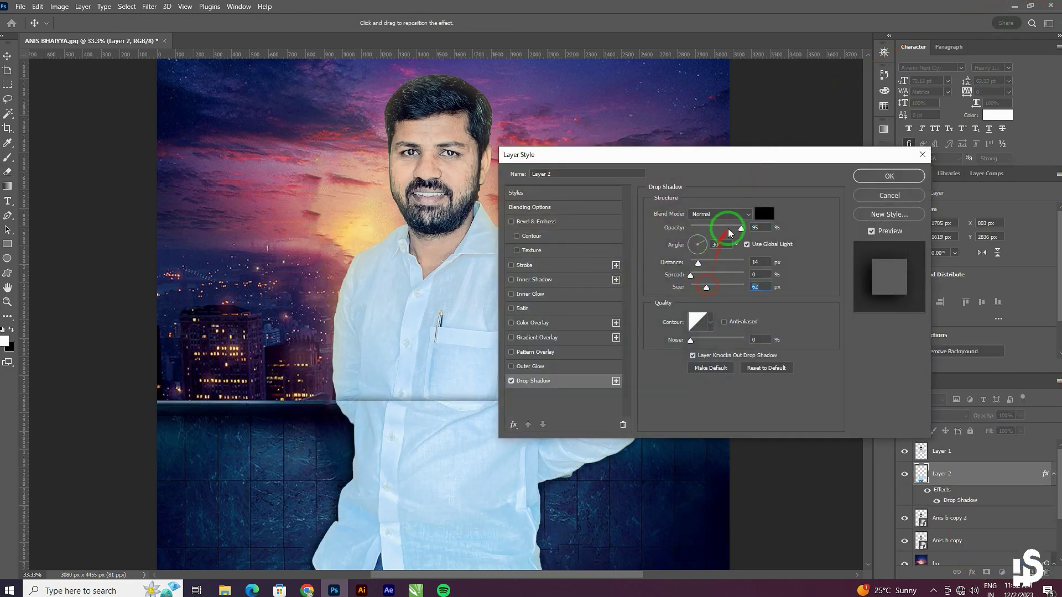
pyautogui.press('Return')
pyautogui.press('e')
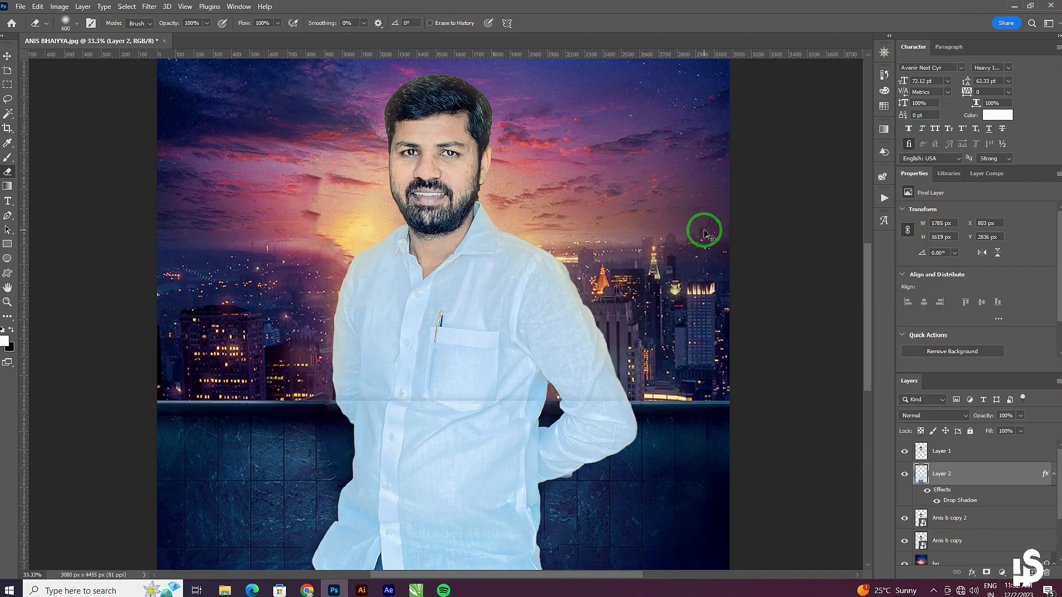
pyautogui.hotkey('ctrl', '[')
# - Merge Layer 1, Anis b copy 2 and Layer 2 into a single Layer 1
pyautogui.click(6, 55)
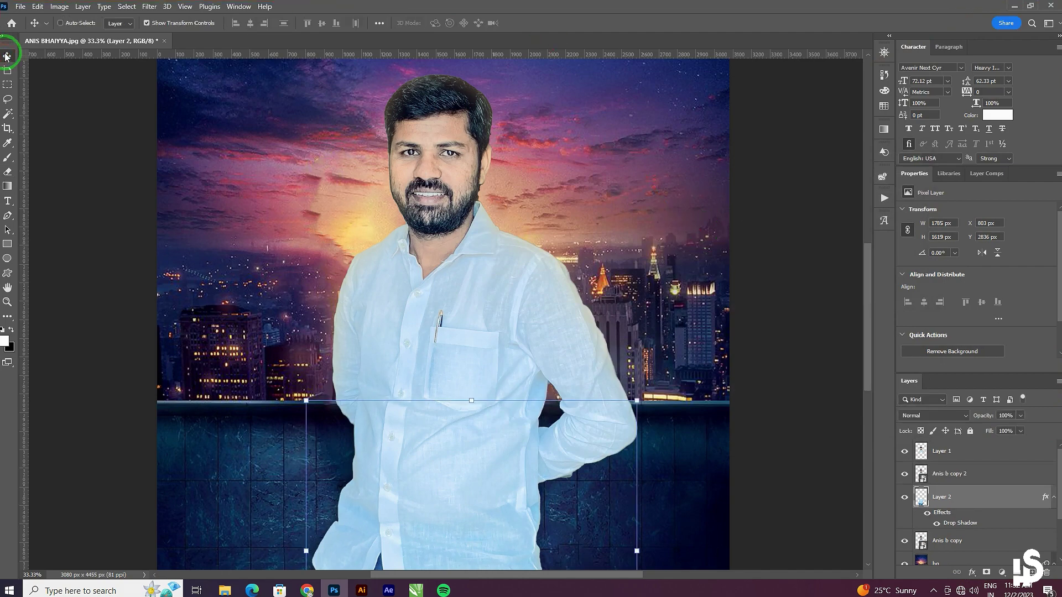
pyautogui.hotkey('ctrl', '-')
pyautogui.hotkey('ctrl', '-')
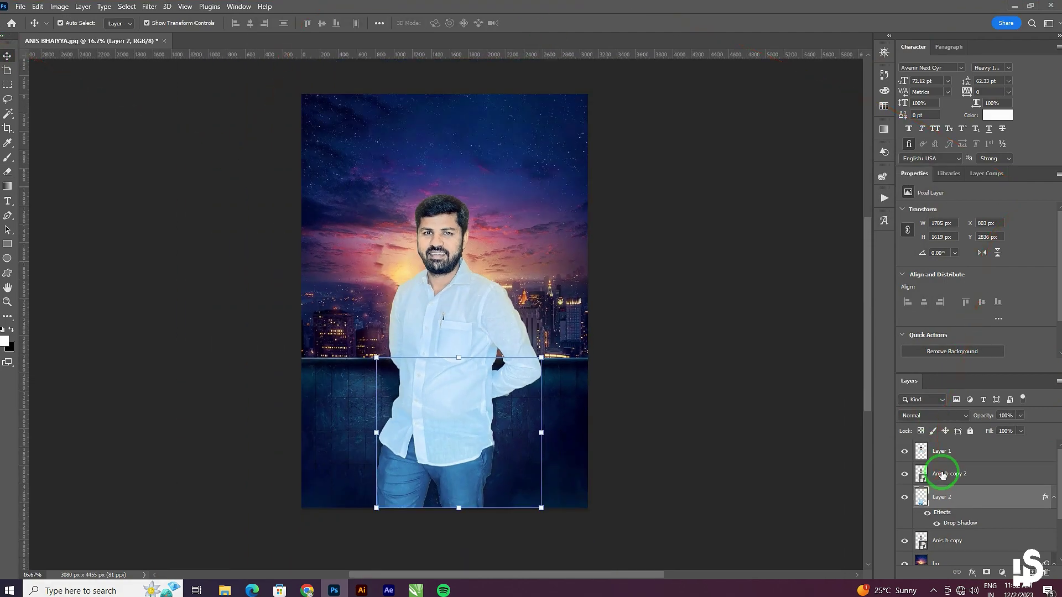
pyautogui.keyDown('ctrl'); pyautogui.click(942, 474); pyautogui.keyUp('ctrl')
pyautogui.rightClick(963, 498)
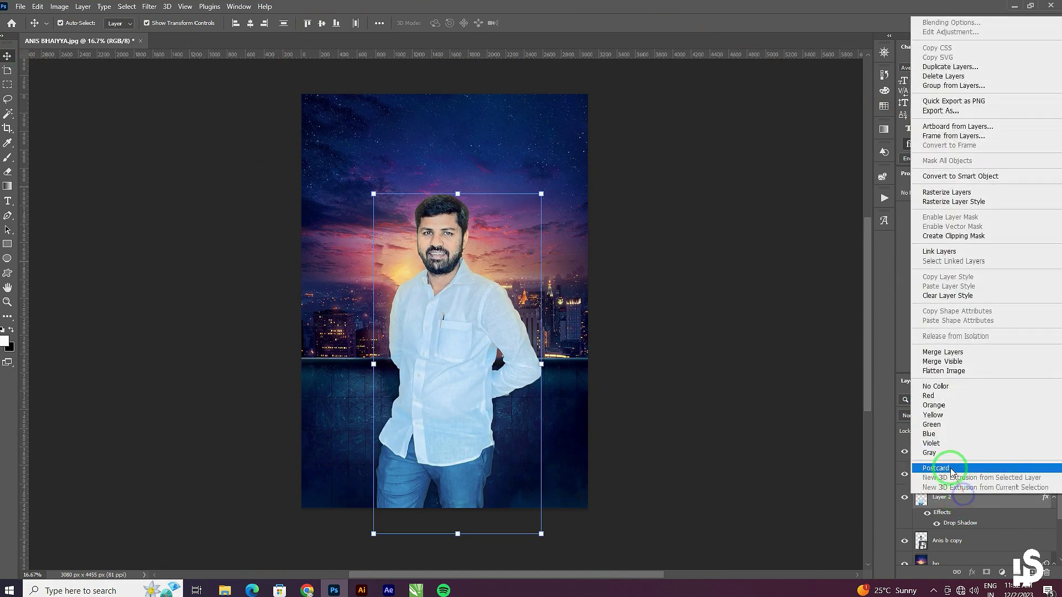
pyautogui.click(944, 361)
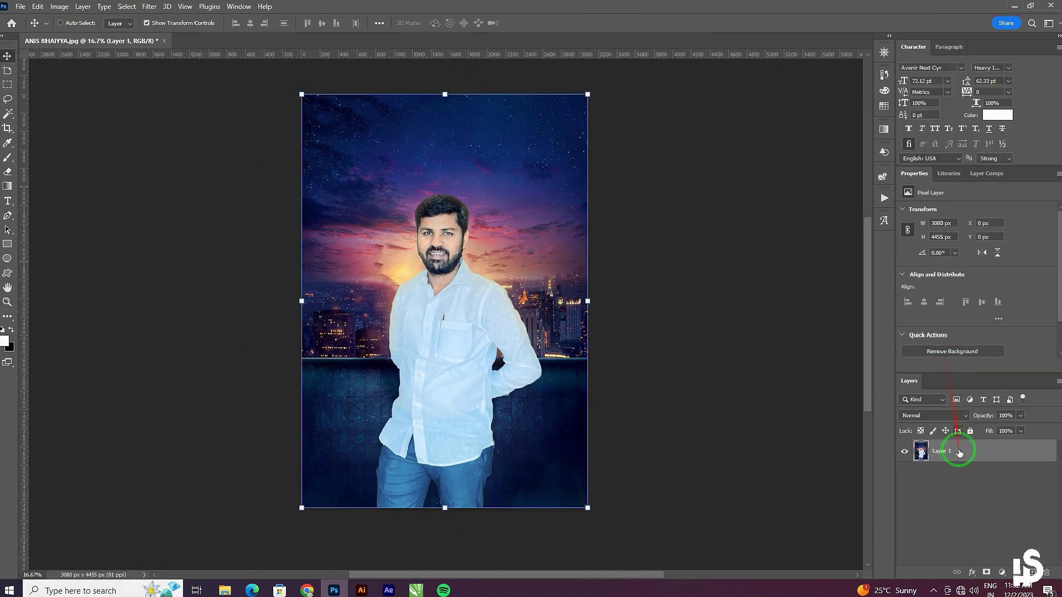
pyautogui.hotkey('ctrl', 'z')
pyautogui.rightClick(963, 470)
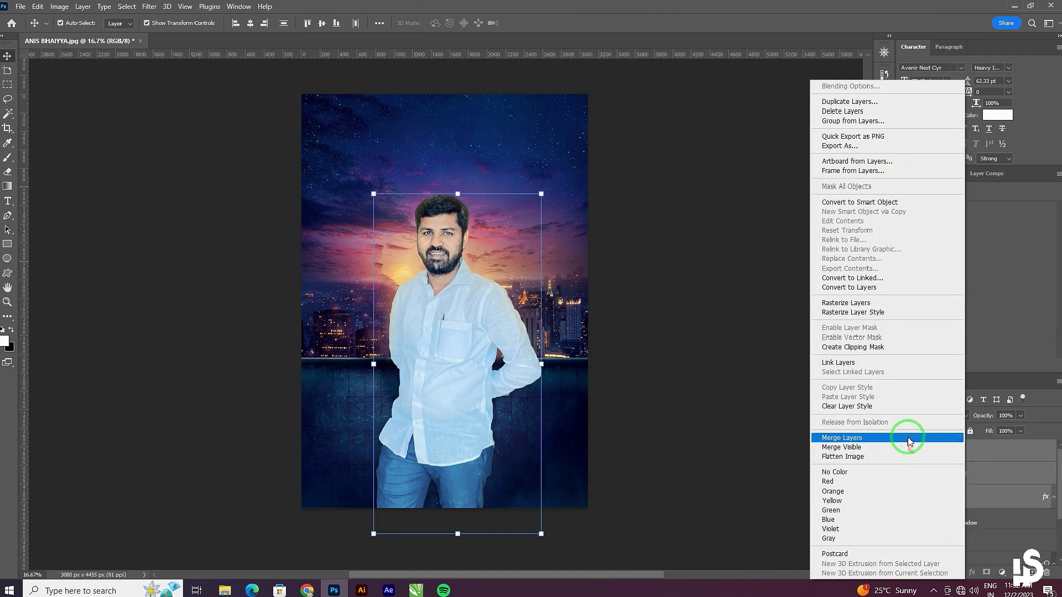
pyautogui.click(890, 441)
pyautogui.hotkey('ctrl', 'e')
# - Drag the Blc image from File Explorer into the poster
pyautogui.click(781, 367)
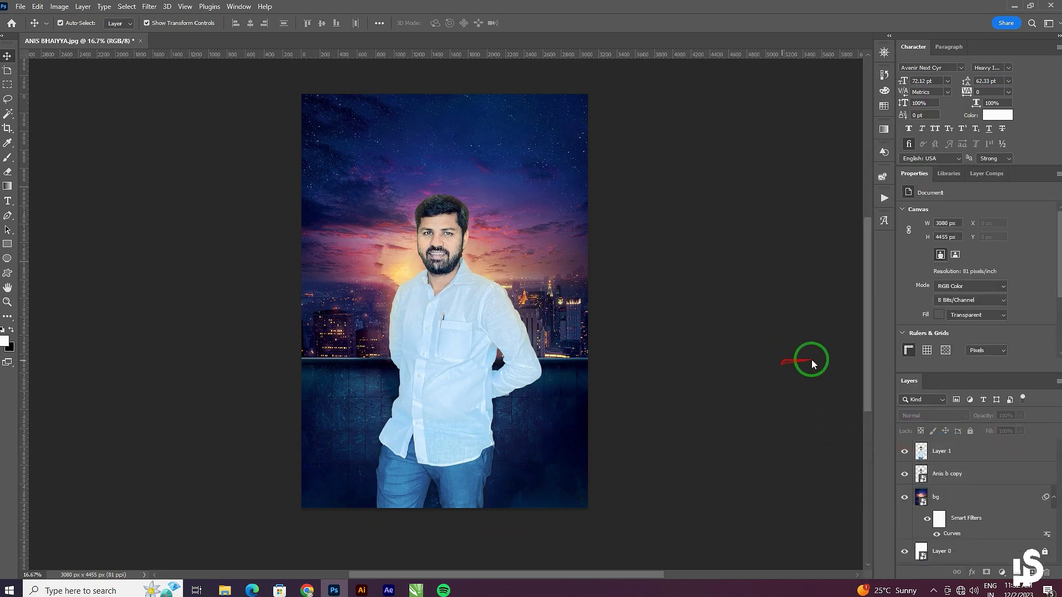
pyautogui.click(1015, 5)
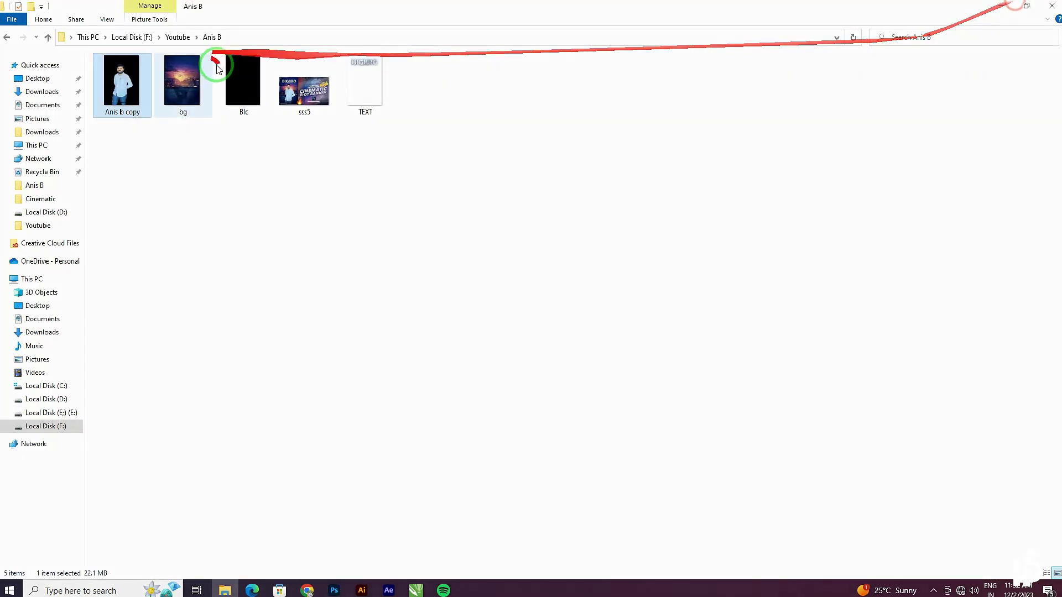
pyautogui.moveTo(244, 81)
pyautogui.mouseDown()
pyautogui.moveTo(334, 590)
pyautogui.moveTo(440, 449)
pyautogui.mouseUp()
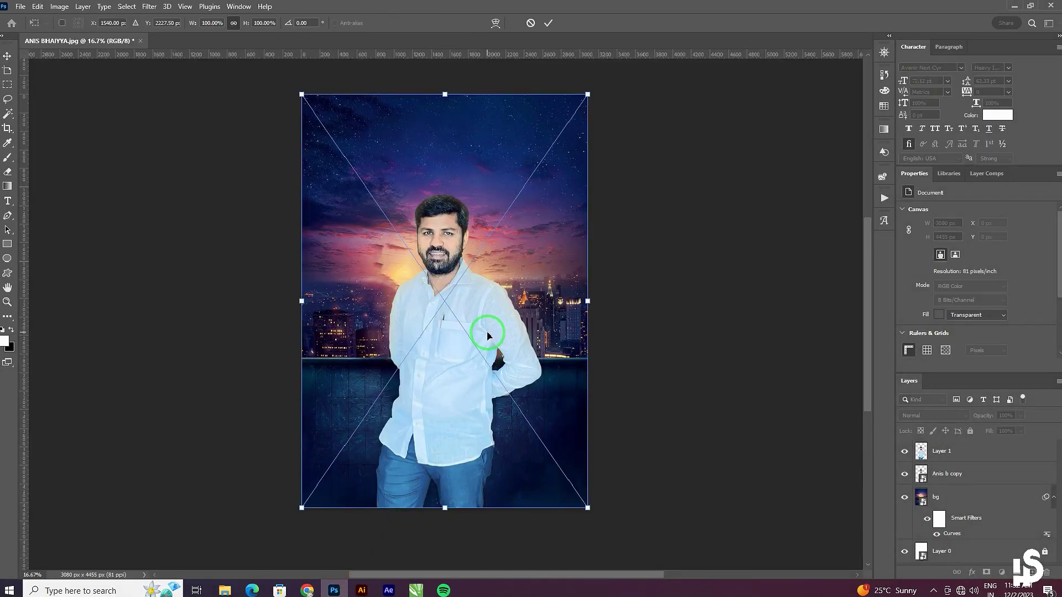
# - Commit the Blc image as the top layer and drag the TEXT image into Photoshop
pyautogui.click(541, 26)
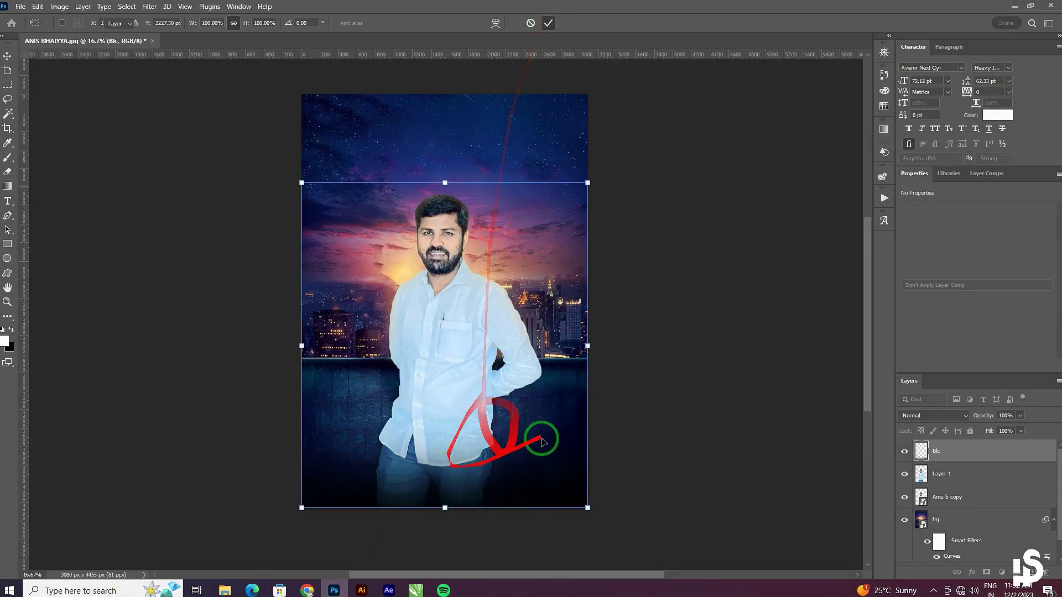
pyautogui.click(1015, 6)
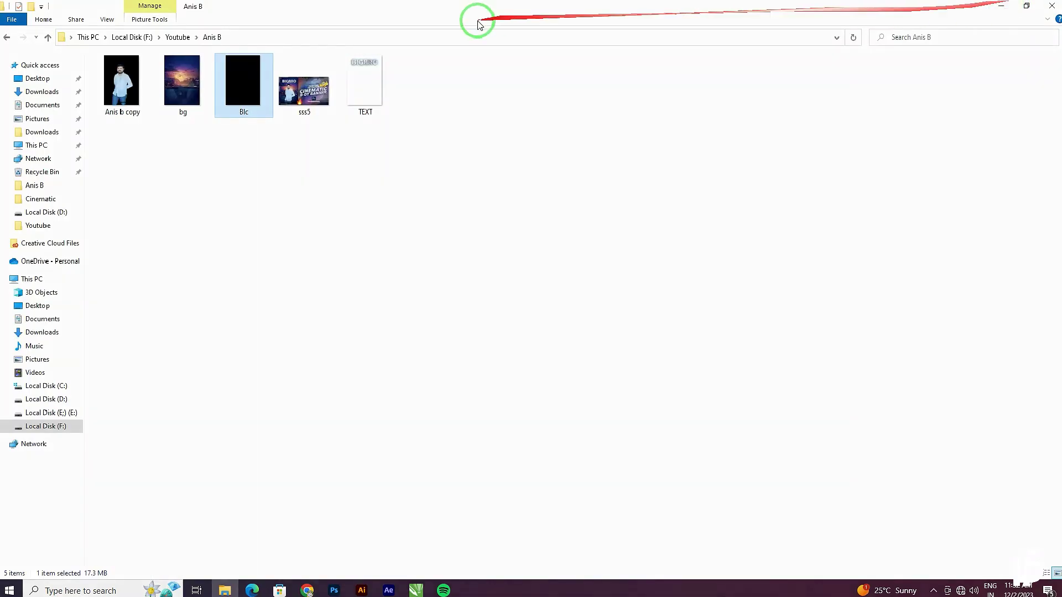
pyautogui.moveTo(359, 85); pyautogui.dragTo(389, 454)
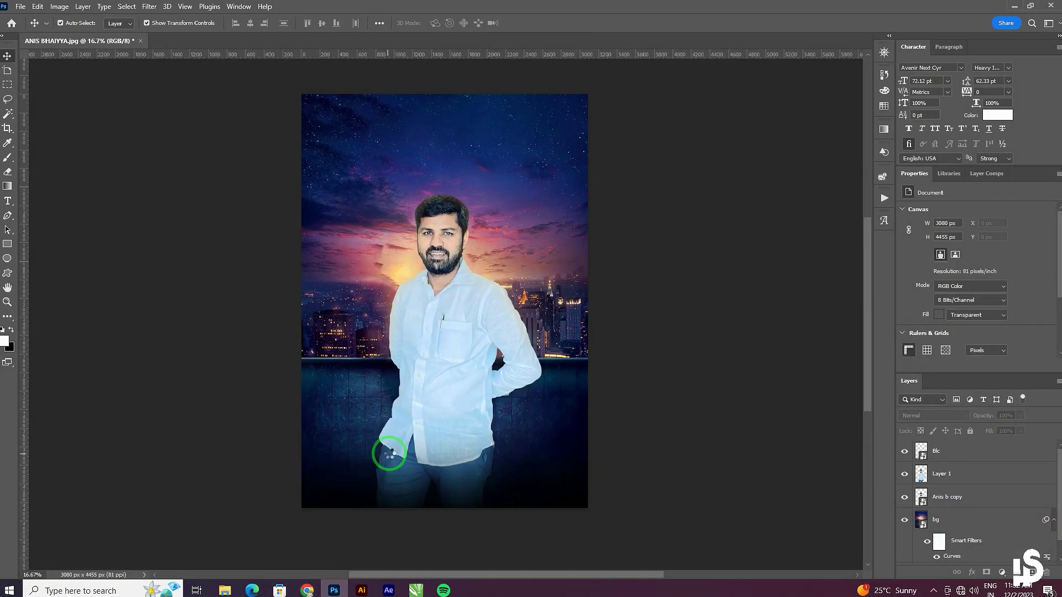
# - Place the TEXT artwork with the 'HAPPY BIRTHDAY BIGBRO Support System' title on the poster
pyautogui.moveTo(389, 454); pyautogui.dragTo(390, 455)
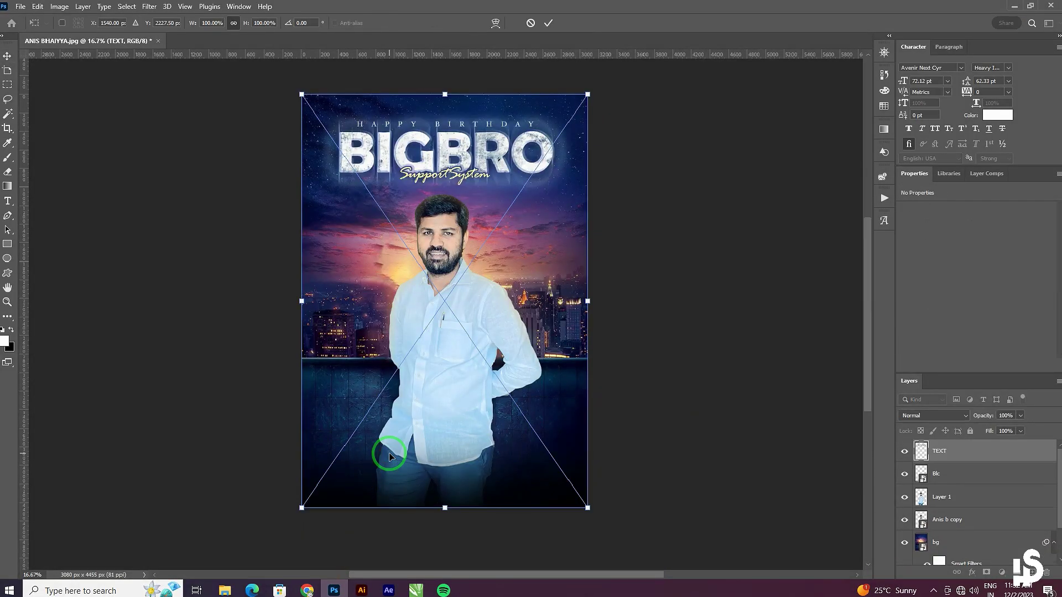
pyautogui.click(548, 23)
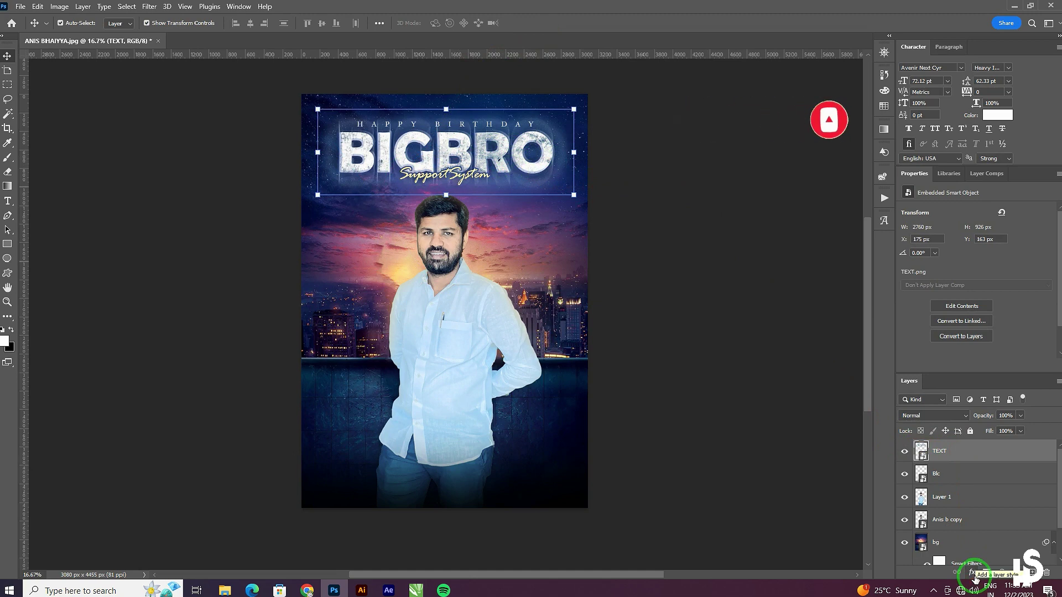
# - Apply a Curves smart filter with the RGB midpoint raised to the TEXT layer
pyautogui.hotkey('ctrl', 'm')
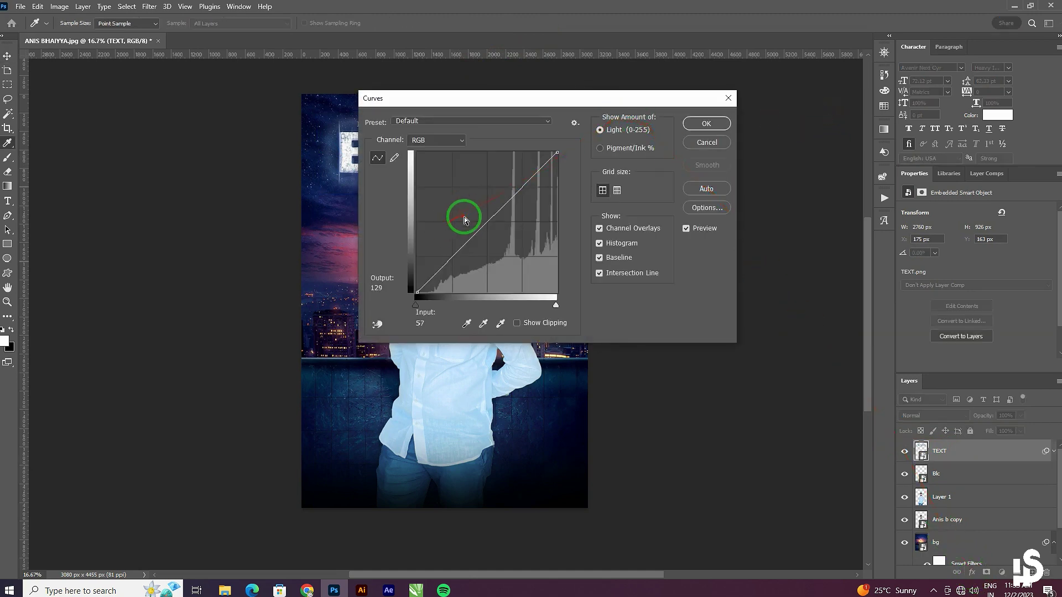
pyautogui.moveTo(486, 219); pyautogui.dragTo(494, 233)
pyautogui.moveTo(616, 97); pyautogui.dragTo(742, 115)
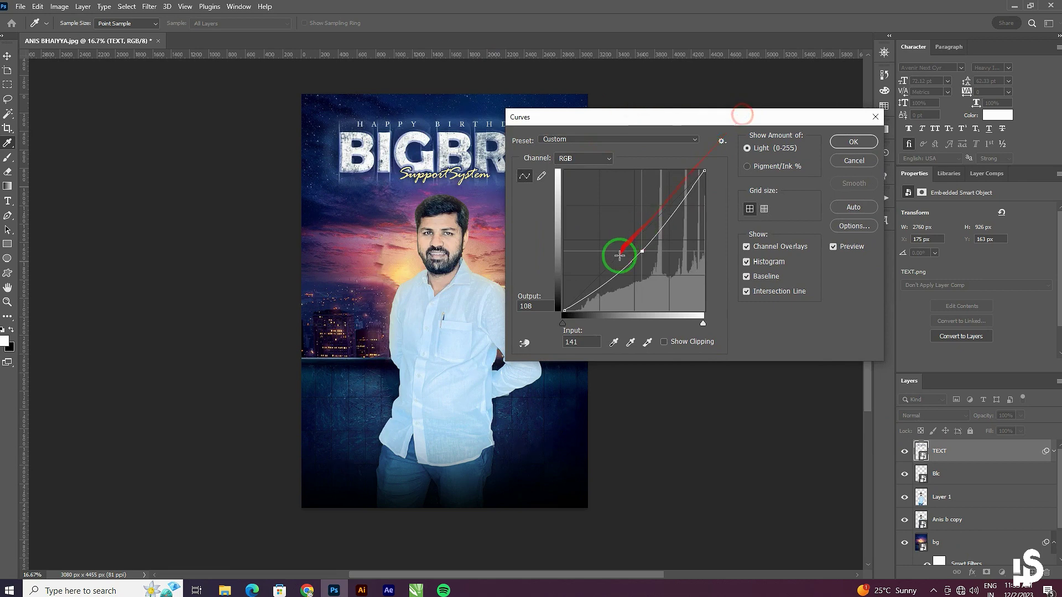
pyautogui.click(854, 143)
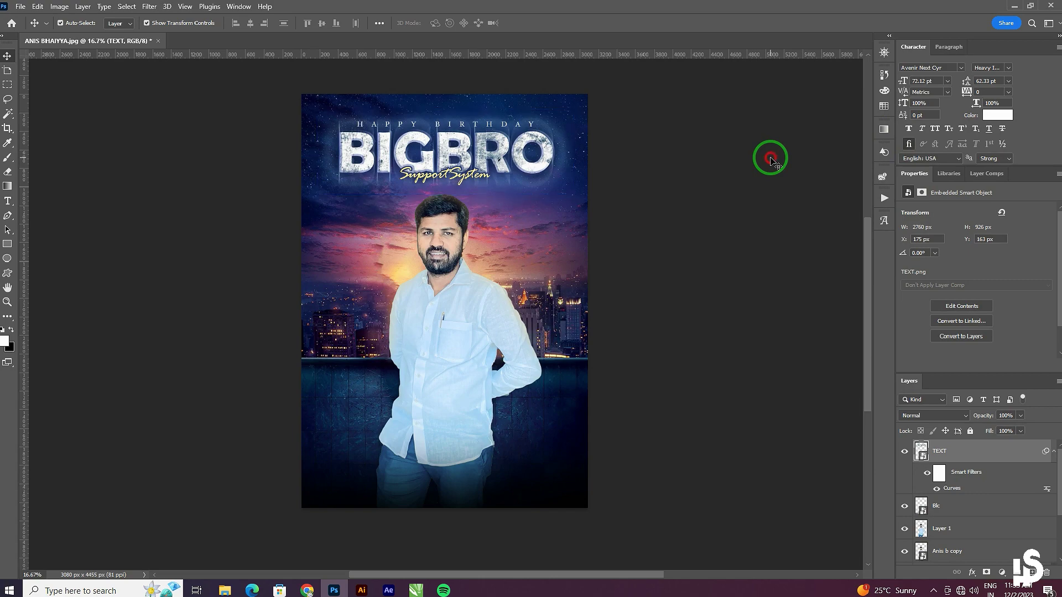
pyautogui.click(771, 159)
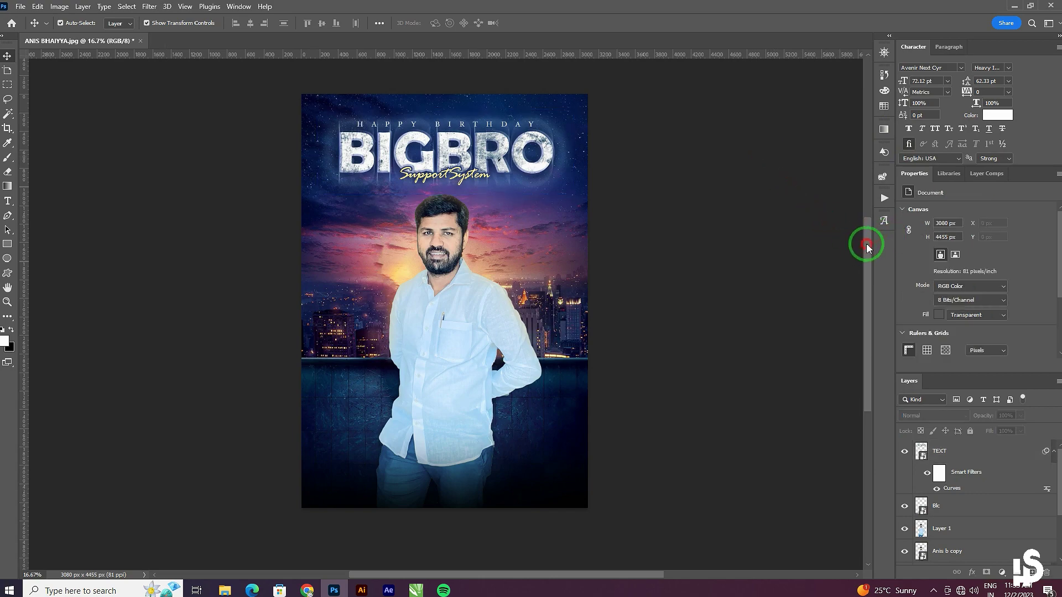
# - Add a white 'KING' type layer in Avenir Next Cyr Heavy Italic on the poster's left
pyautogui.scroll(-2, 861, 255)
pyautogui.scroll(-2, 861, 256)
pyautogui.hotkey('ctrl', '+')
pyautogui.hotkey('ctrl', '+')
pyautogui.hotkey('ctrl', '+')
pyautogui.moveTo(810, 174)
pyautogui.mouseDown()
pyautogui.moveTo(704, 3)
pyautogui.moveTo(24, 206)
pyautogui.moveTo(368, 247)
pyautogui.moveTo(189, 252)
pyautogui.mouseUp()
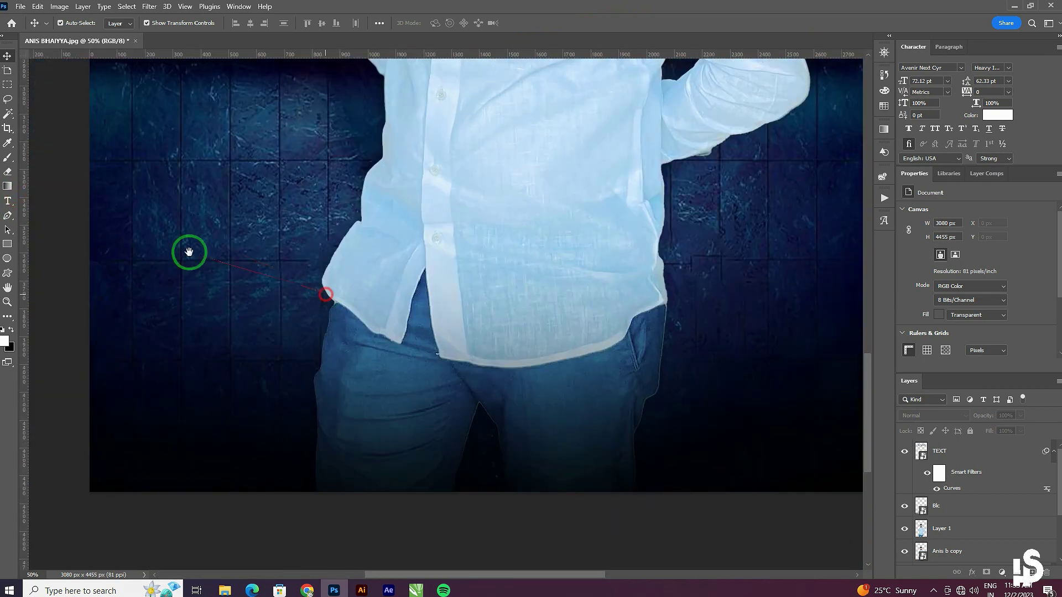
pyautogui.click(7, 201)
pyautogui.click(231, 247)
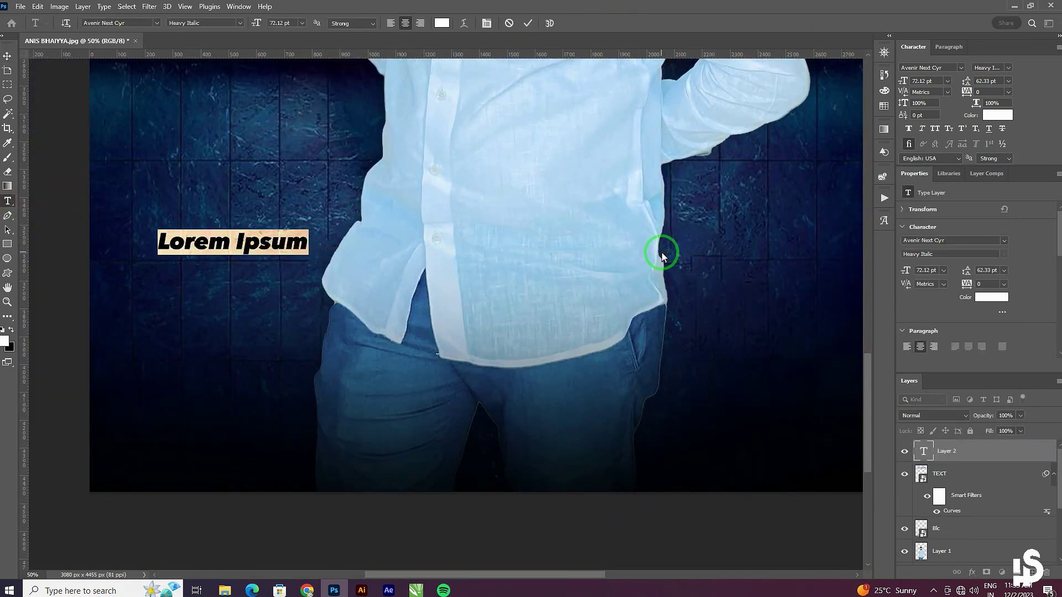
pyautogui.write('KING')
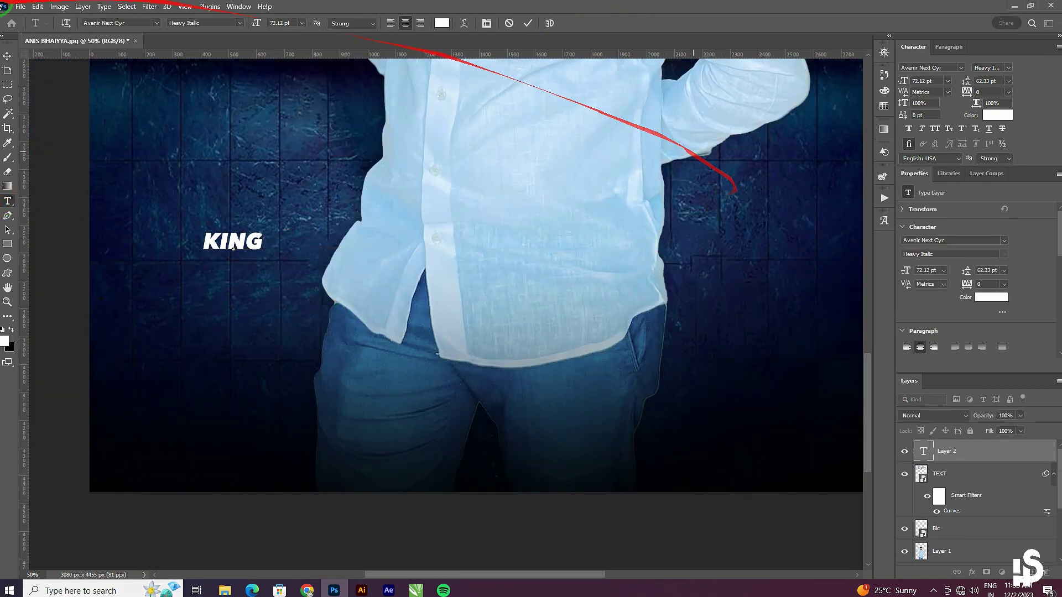
pyautogui.click(7, 56)
# - Scale KING up to about 571 pt, centre it on the man, and add a Stroke effect
pyautogui.hotkey('ctrl', 't')
pyautogui.moveTo(225, 230)
pyautogui.mouseDown()
pyautogui.moveTo(238, 157)
pyautogui.moveTo(441, 217)
pyautogui.moveTo(426, 285)
pyautogui.mouseUp()
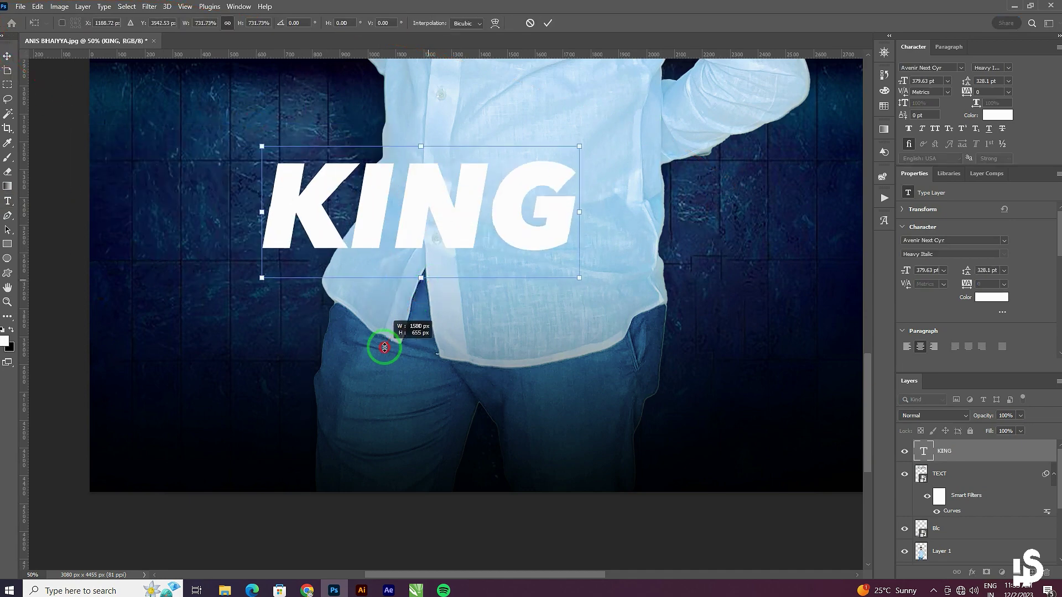
pyautogui.moveTo(385, 348); pyautogui.dragTo(444, 271)
pyautogui.click(972, 572)
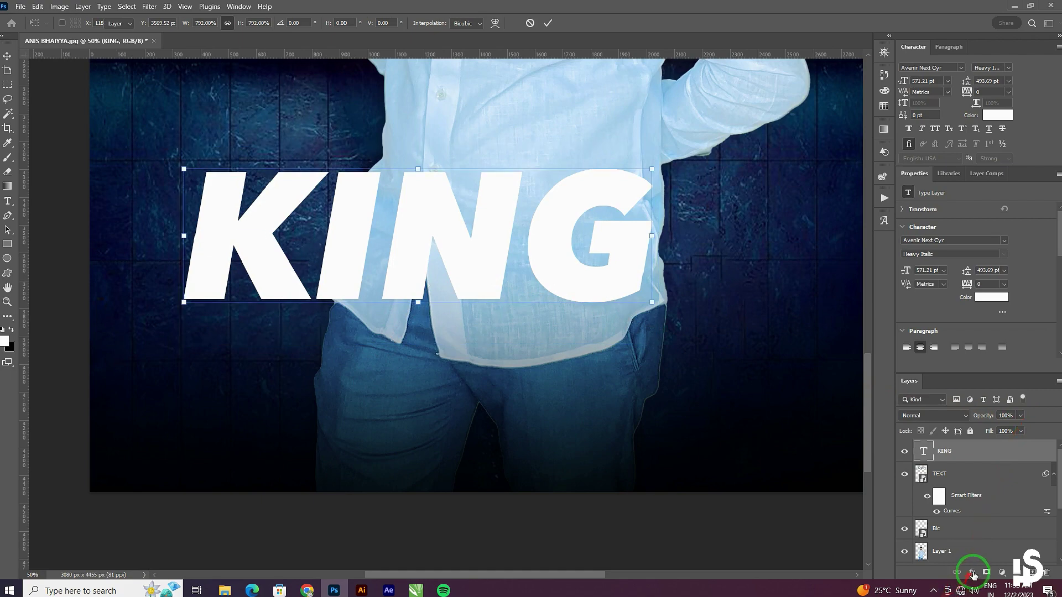
pyautogui.click(990, 490)
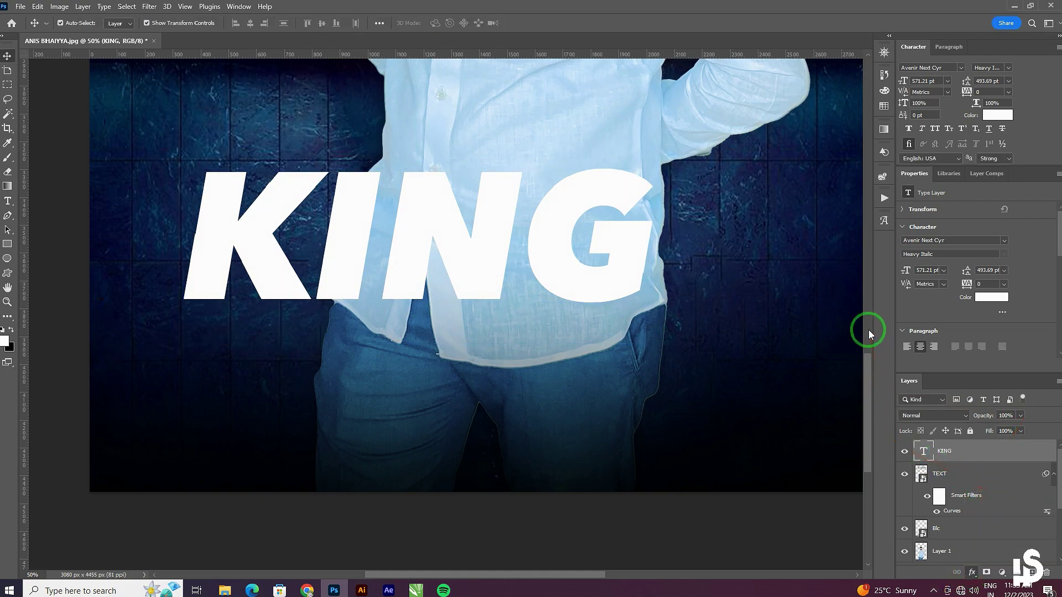
# - Confirm KING's stroke, set its fill to 0% and blend mode to Overlay, then convert it to a smart object
pyautogui.press('Return')
pyautogui.moveTo(993, 432); pyautogui.dragTo(958, 433)
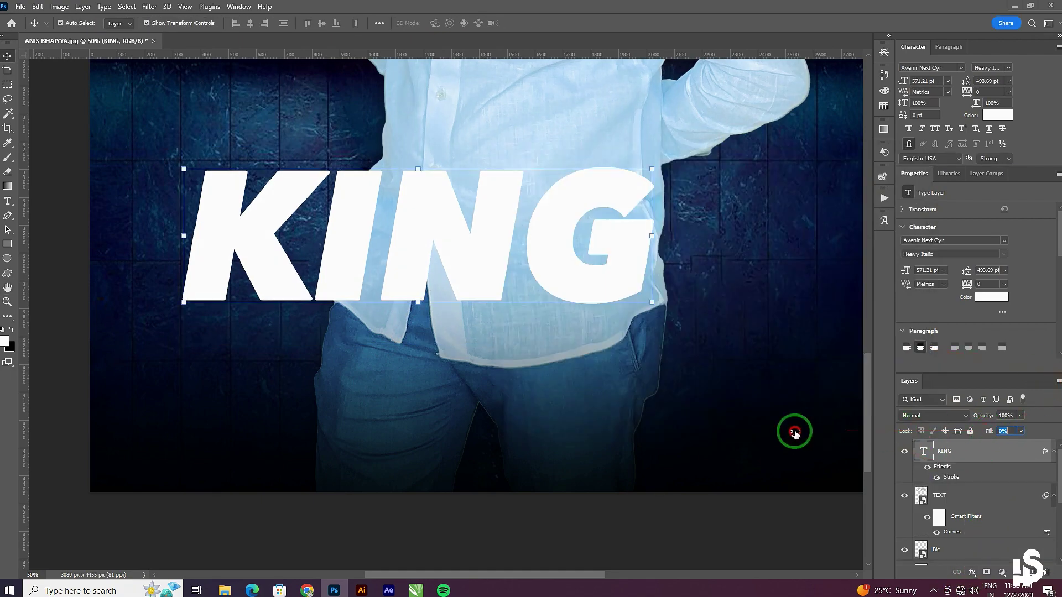
pyautogui.click(933, 419)
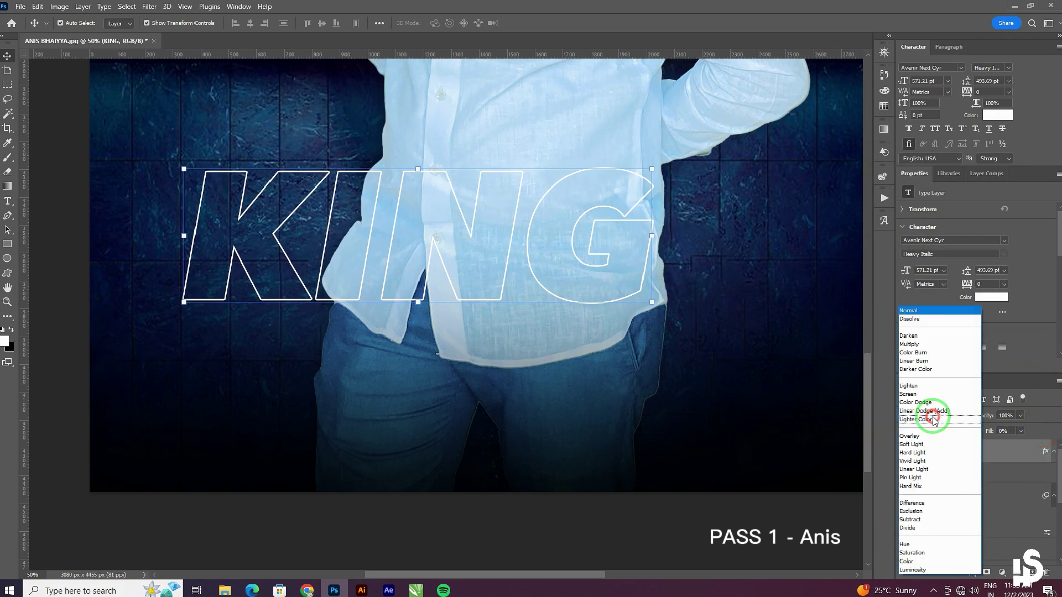
pyautogui.click(906, 438)
pyautogui.rightClick(972, 451)
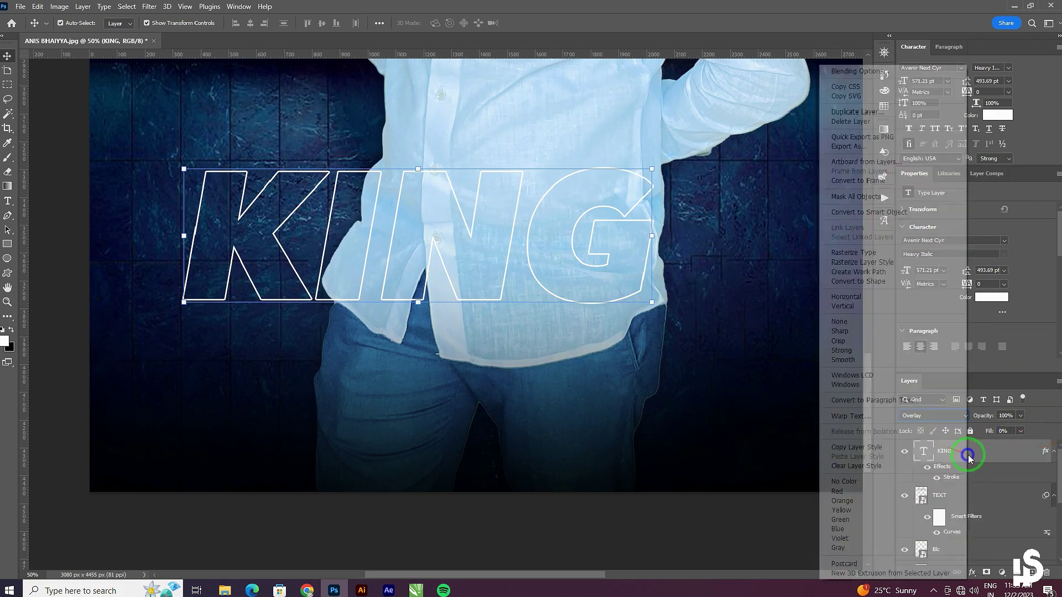
pyautogui.click(903, 212)
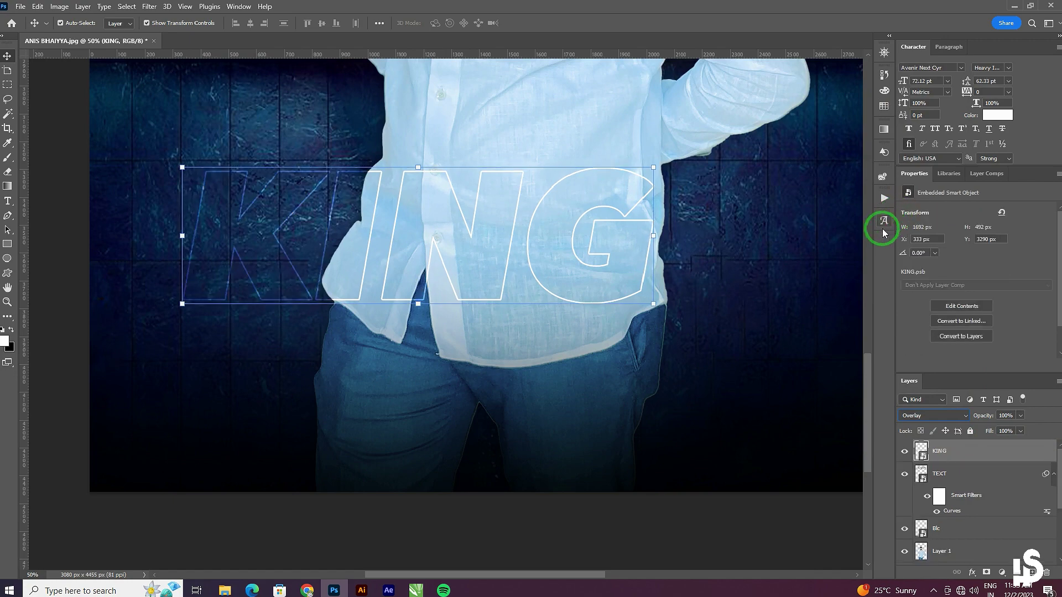
pyautogui.hotkey('ctrl', '-')
pyautogui.hotkey('ctrl', '-')
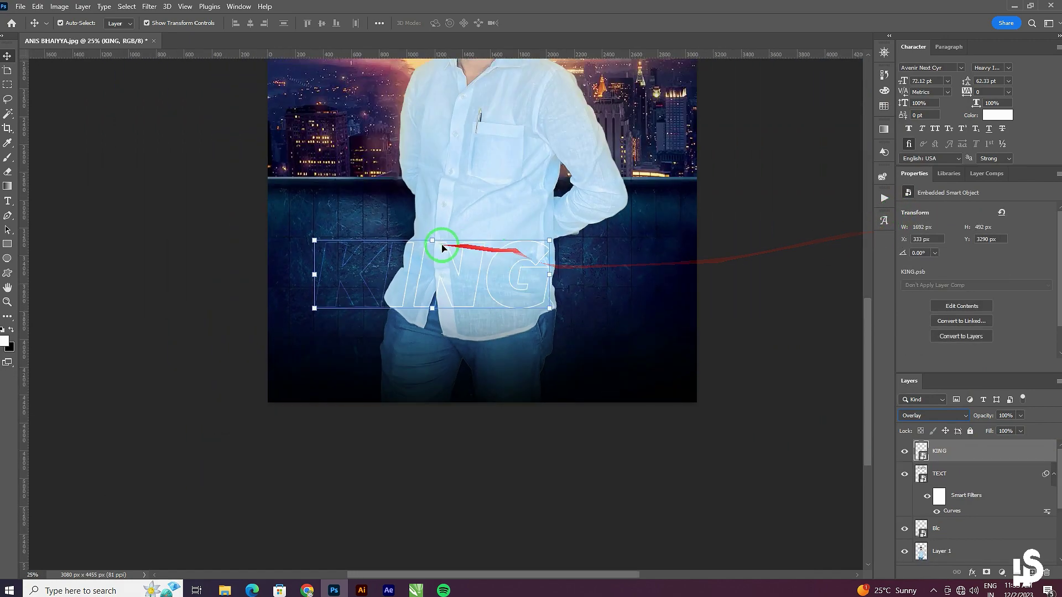
# - Scale and stretch the KING smart object across the lower poster and send it behind the man
pyautogui.hotkey('ctrl', 't')
pyautogui.moveTo(437, 230)
pyautogui.mouseDown()
pyautogui.moveTo(517, 285)
pyautogui.moveTo(592, 296)
pyautogui.moveTo(659, 252)
pyautogui.mouseUp()
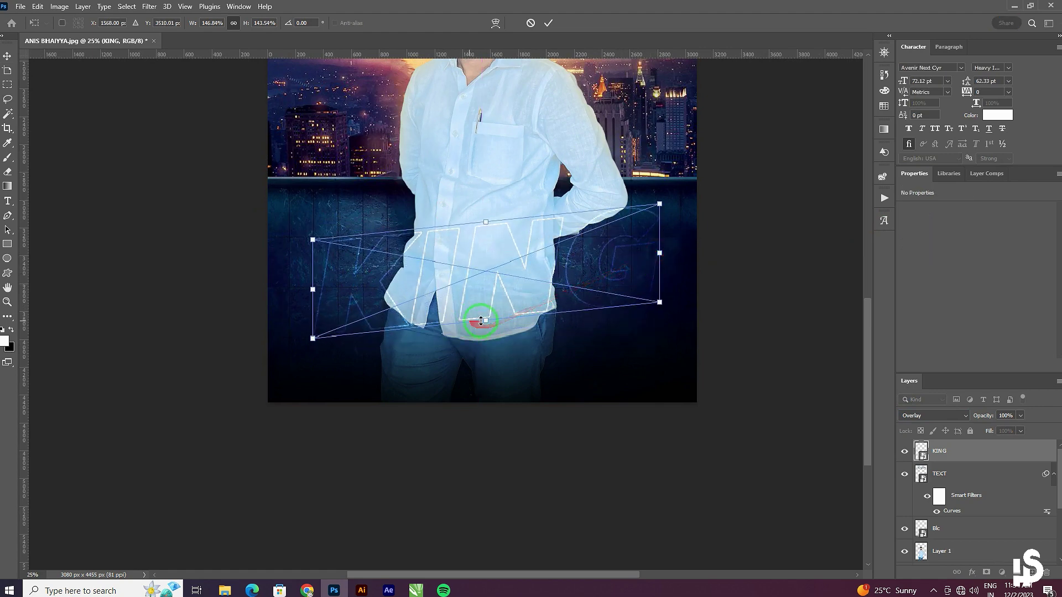
pyautogui.moveTo(480, 321); pyautogui.dragTo(474, 350)
pyautogui.press('Return')
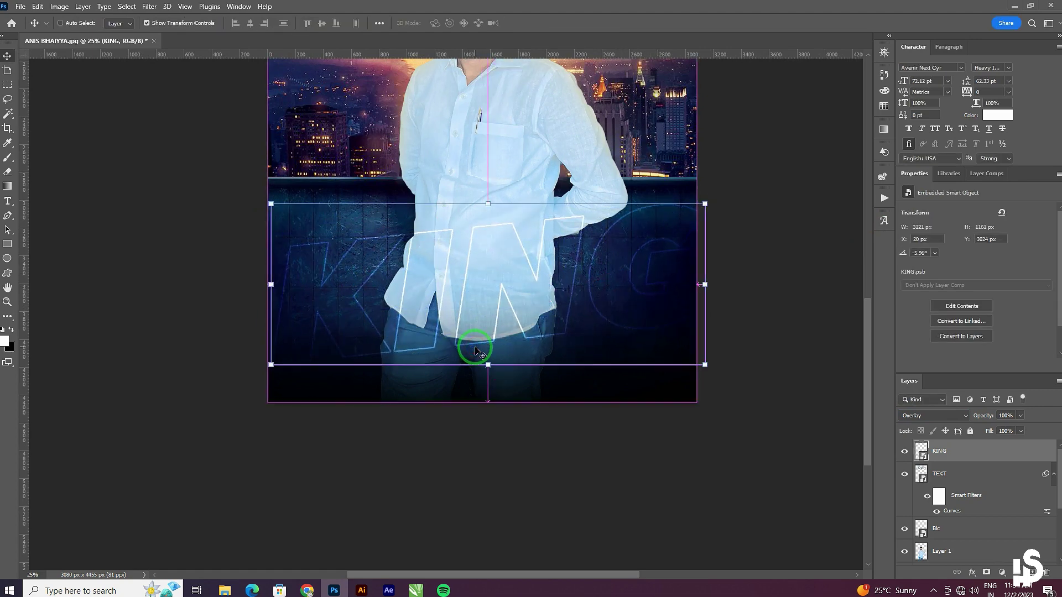
pyautogui.hotkey('ctrl', '[')
pyautogui.hotkey('ctrl', '[')
pyautogui.hotkey('ctrl', '[')
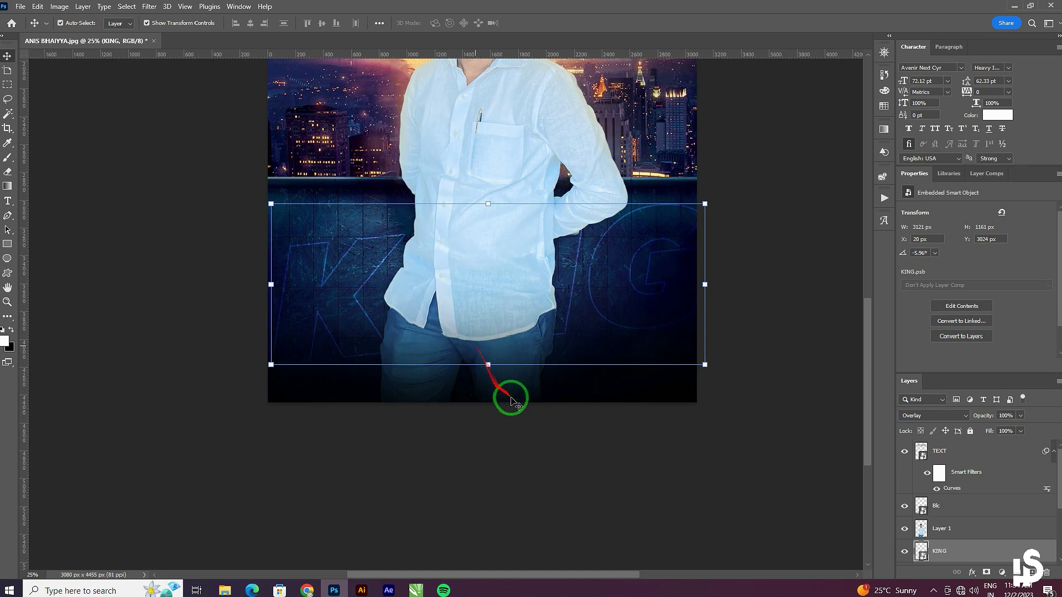
pyautogui.click(529, 408)
pyautogui.moveTo(549, 445); pyautogui.dragTo(546, 463)
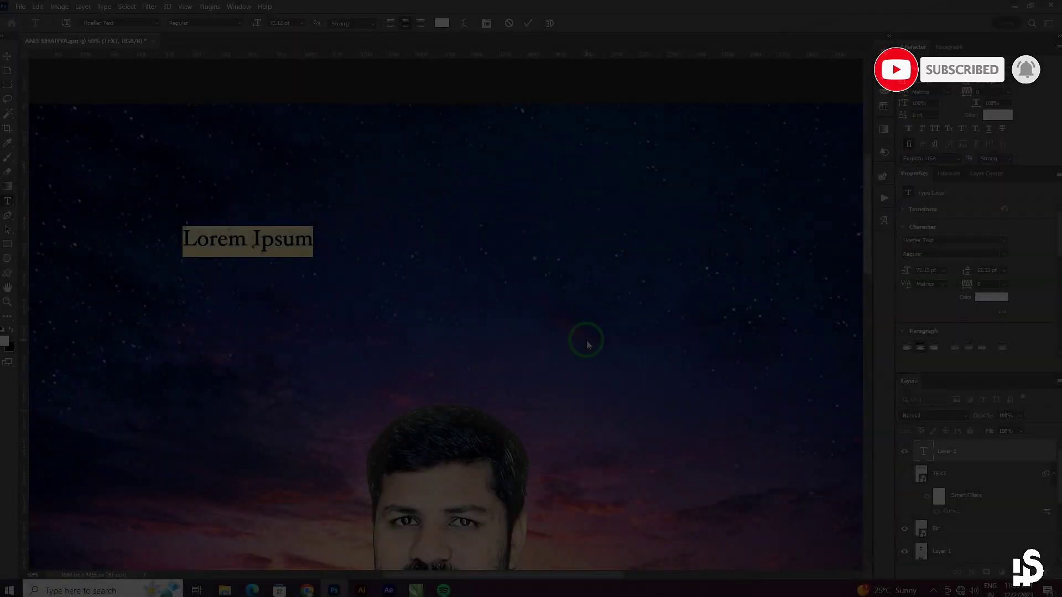
# - Type the 'BIG BRO' title and set its font to Berlin Sans FB Demi Bold
pyautogui.write('IG')
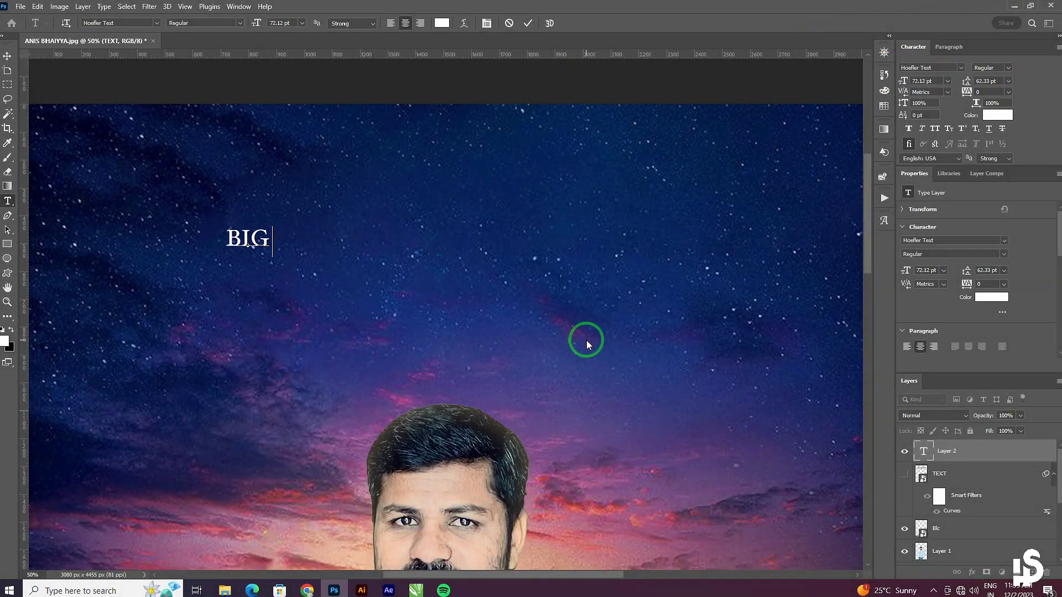
pyautogui.write(' BRO')
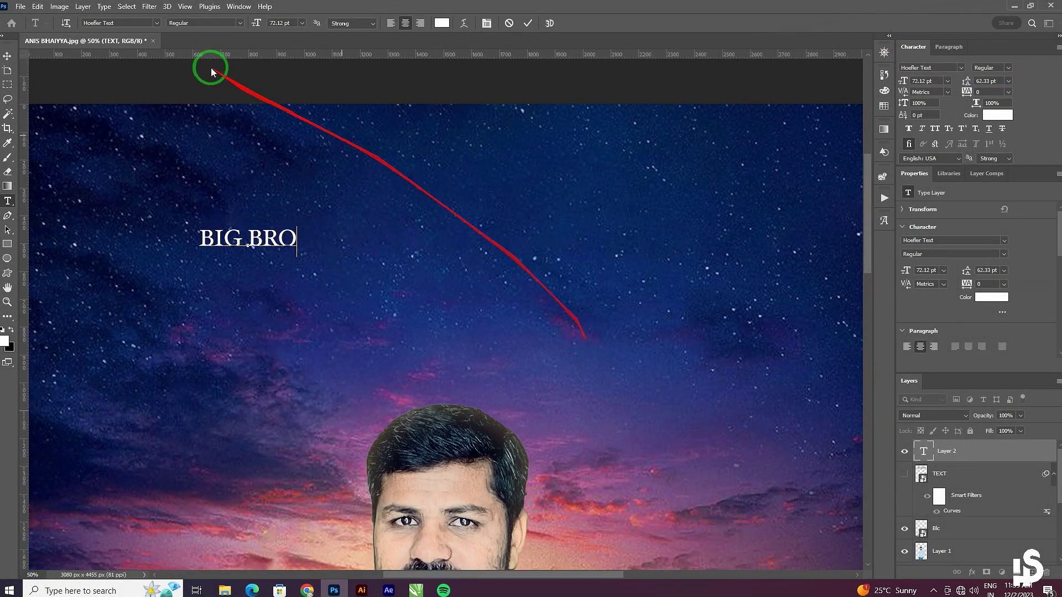
pyautogui.hotkey('ctrl', 'a')
pyautogui.click(157, 23)
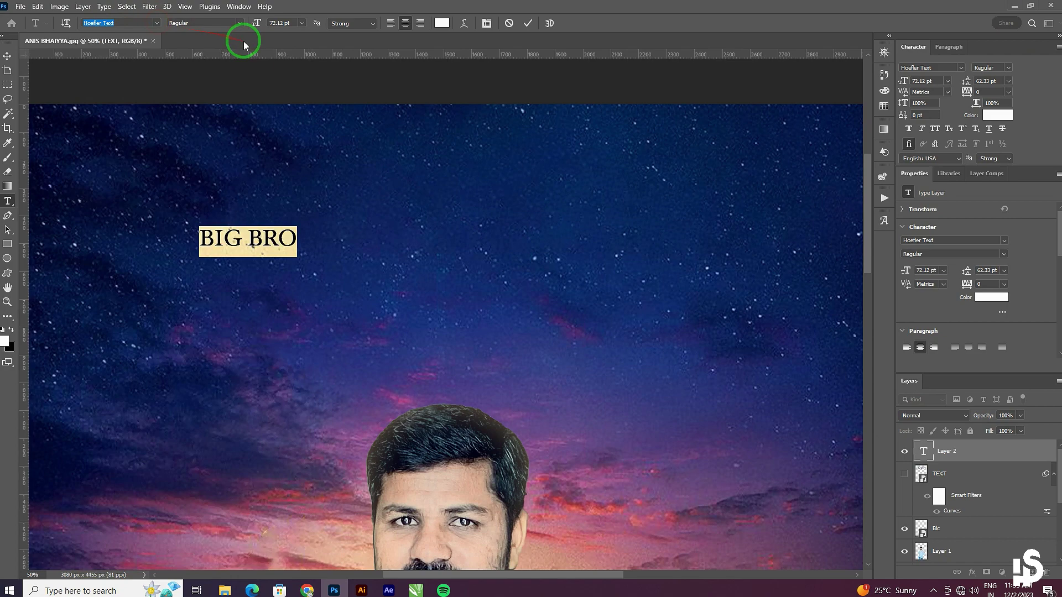
pyautogui.click(152, 25)
pyautogui.moveTo(315, 87); pyautogui.dragTo(311, 53)
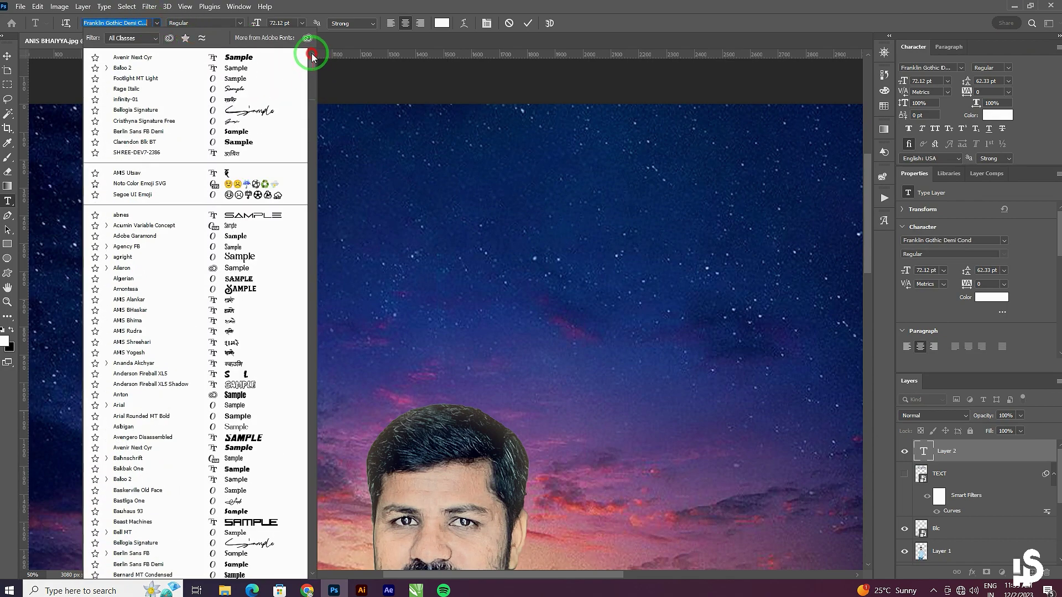
pyautogui.click(247, 132)
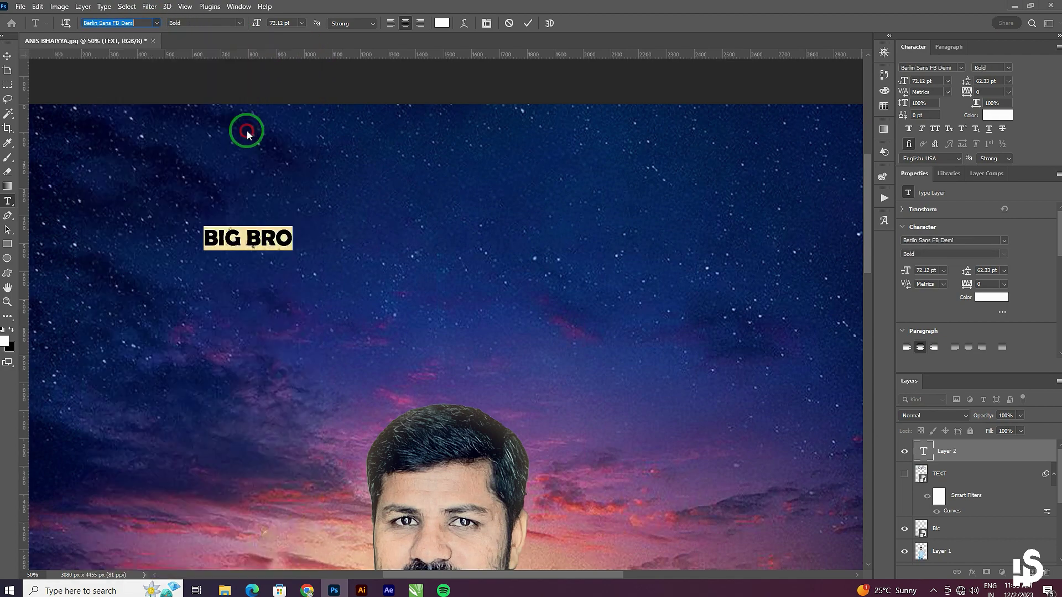
pyautogui.click(7, 56)
# - Move and scale BIG BRO to 464.24 pt across the sky, then minimize Photoshop
pyautogui.moveTo(259, 246)
pyautogui.mouseDown()
pyautogui.moveTo(437, 212)
pyautogui.moveTo(389, 327)
pyautogui.mouseUp()
pyautogui.hotkey('ctrl', 't')
pyautogui.moveTo(462, 265); pyautogui.dragTo(503, 262)
pyautogui.press('Return')
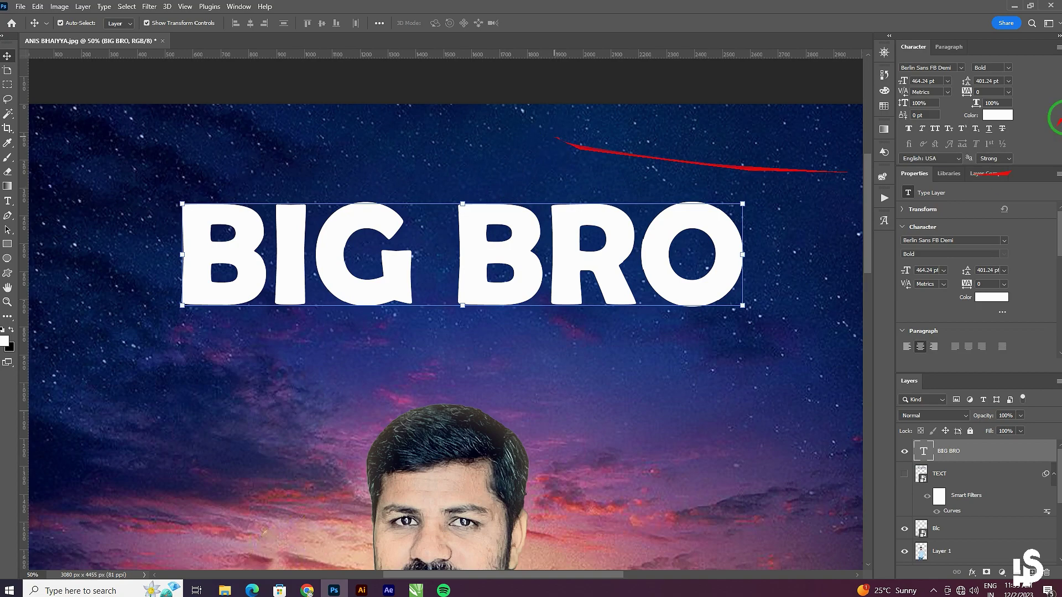
pyautogui.click(1016, 5)
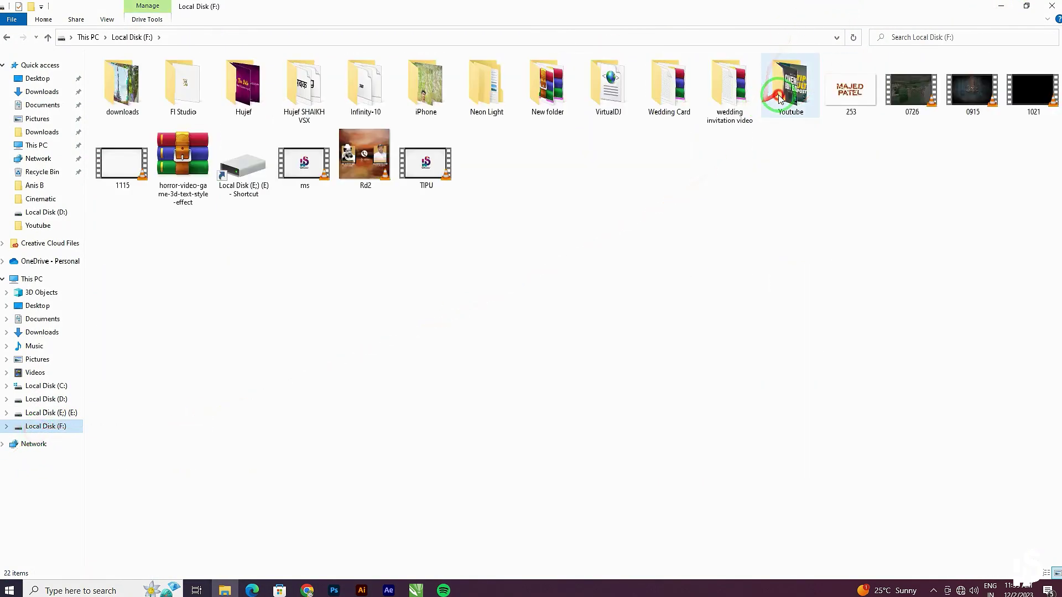
# - Open Youtube > Anis B and drag the TEXTURE image into the Photoshop poster
pyautogui.doubleClick(791, 86)
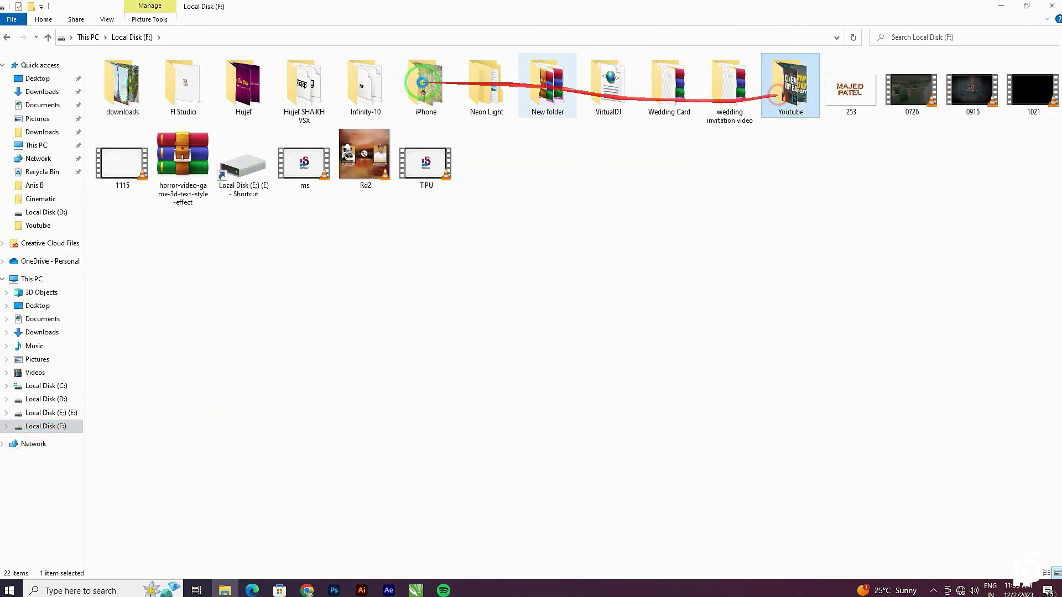
pyautogui.doubleClick(147, 100)
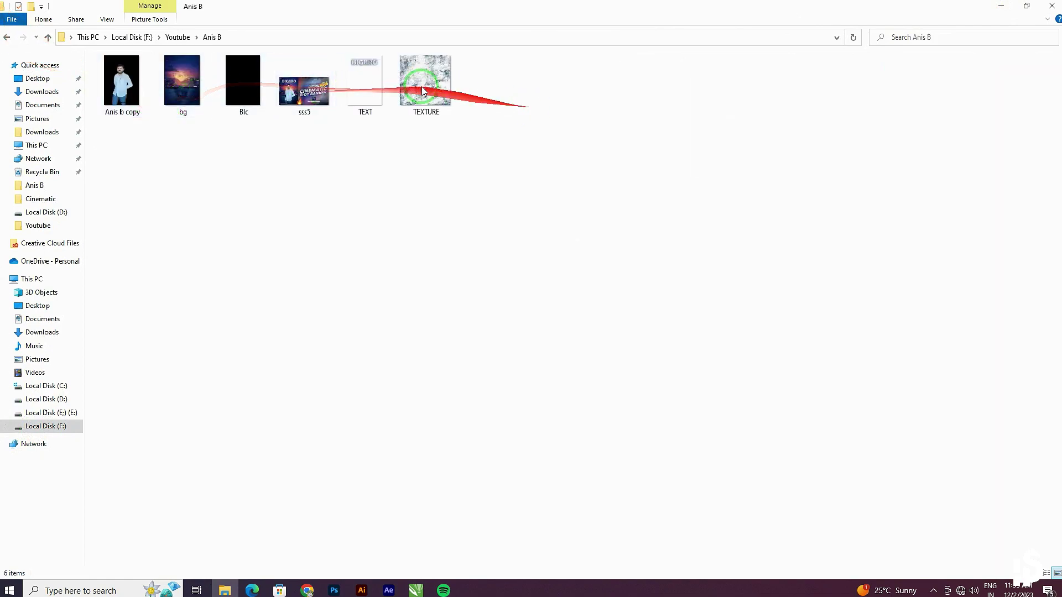
pyautogui.moveTo(424, 83)
pyautogui.mouseDown()
pyautogui.moveTo(340, 586)
pyautogui.moveTo(438, 412)
pyautogui.mouseUp()
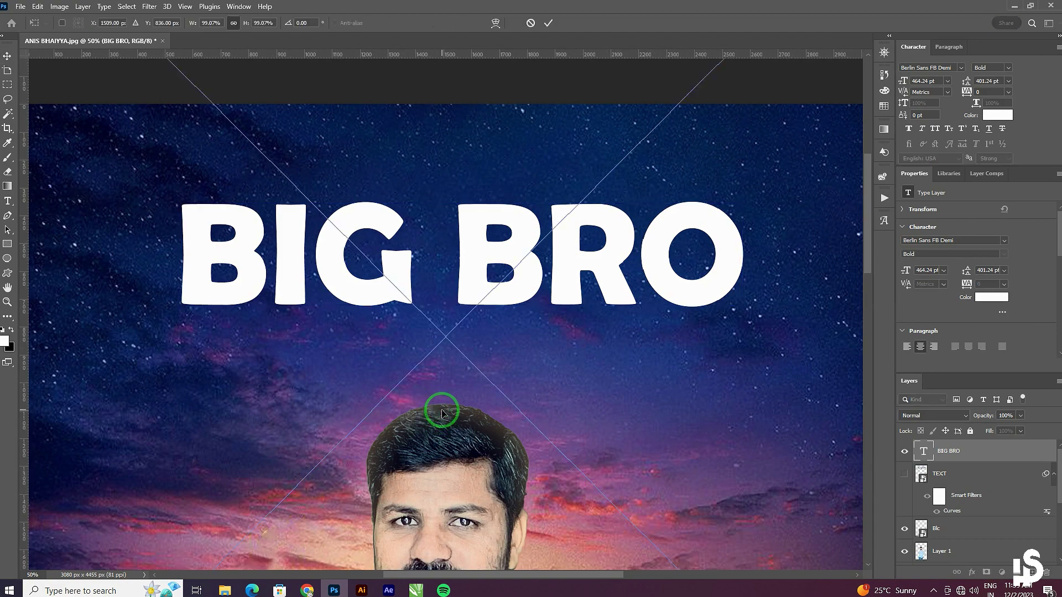
# - Commit the placed TEXTURE image and clip it to the BIG BRO text
pyautogui.press('Return')
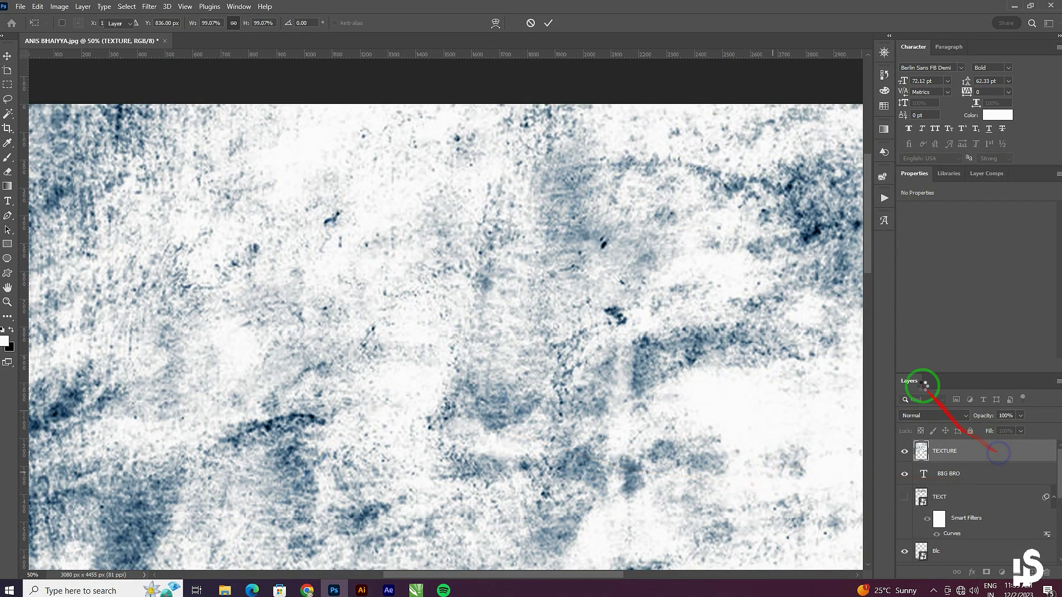
pyautogui.rightClick(925, 339)
pyautogui.click(927, 346)
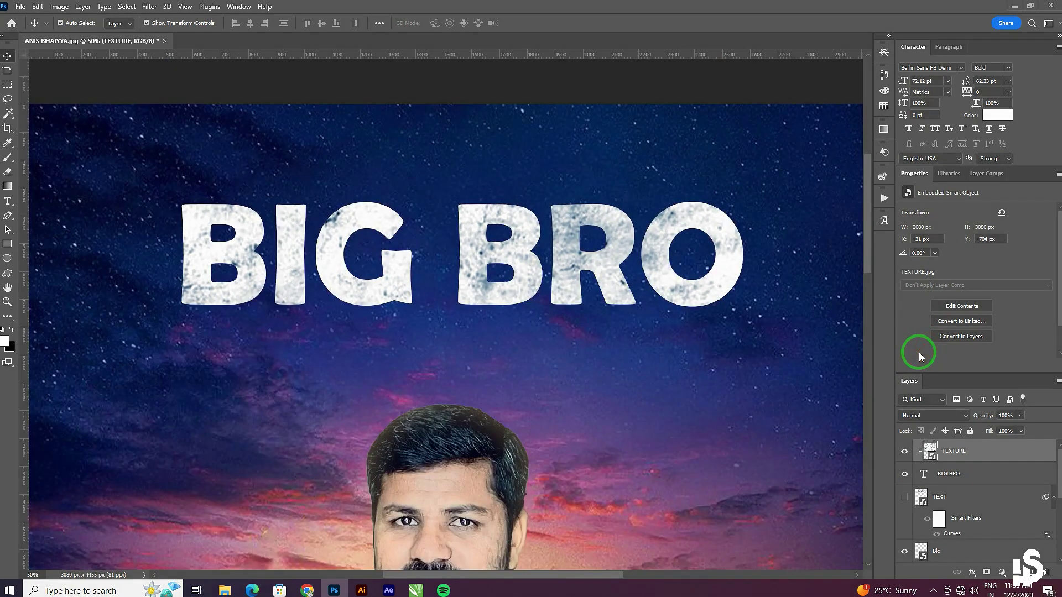
pyautogui.hotkey('ctrl', '-')
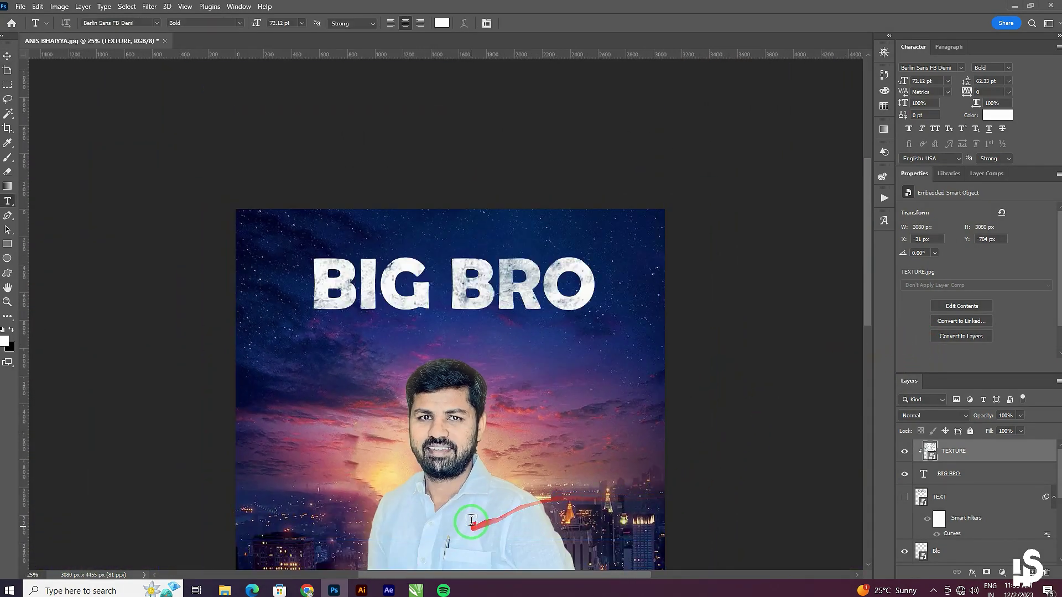
# - Shrink, position and widen the texture so it covers the whole BIG BRO title
pyautogui.hotkey('ctrl', 't')
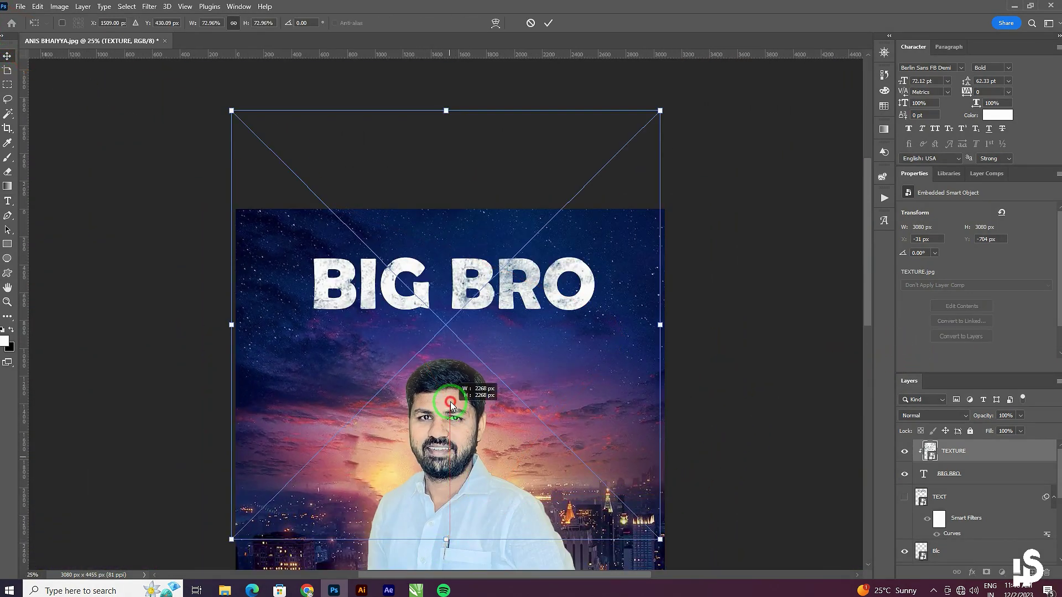
pyautogui.moveTo(446, 540); pyautogui.dragTo(446, 403)
pyautogui.moveTo(473, 299); pyautogui.dragTo(476, 340)
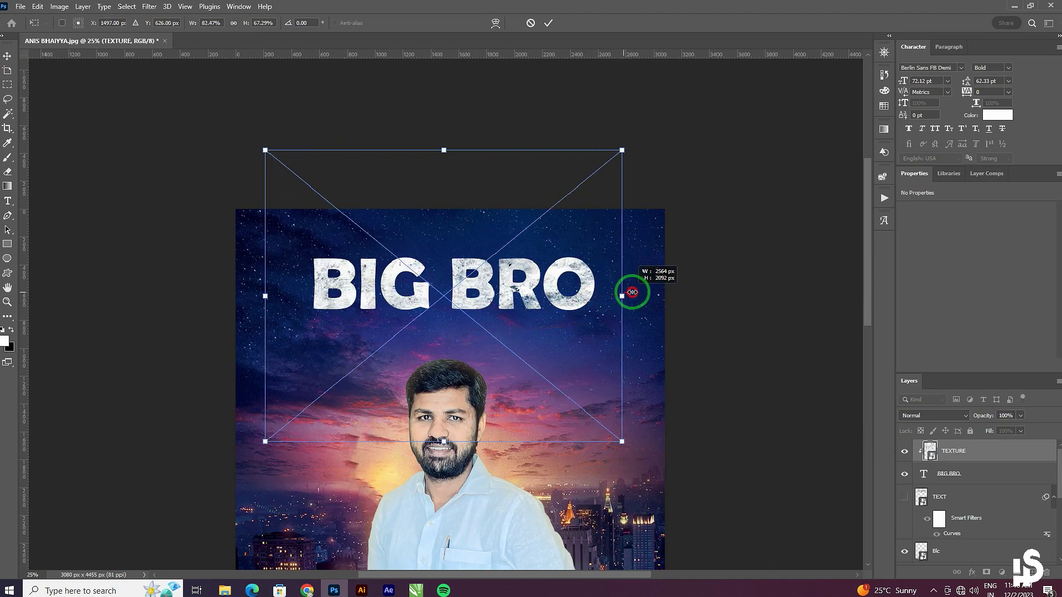
pyautogui.moveTo(591, 297); pyautogui.dragTo(628, 297)
pyautogui.hotkey('ctrl', '+')
pyautogui.hotkey('ctrl', '+')
pyautogui.hotkey('ctrl', '+')
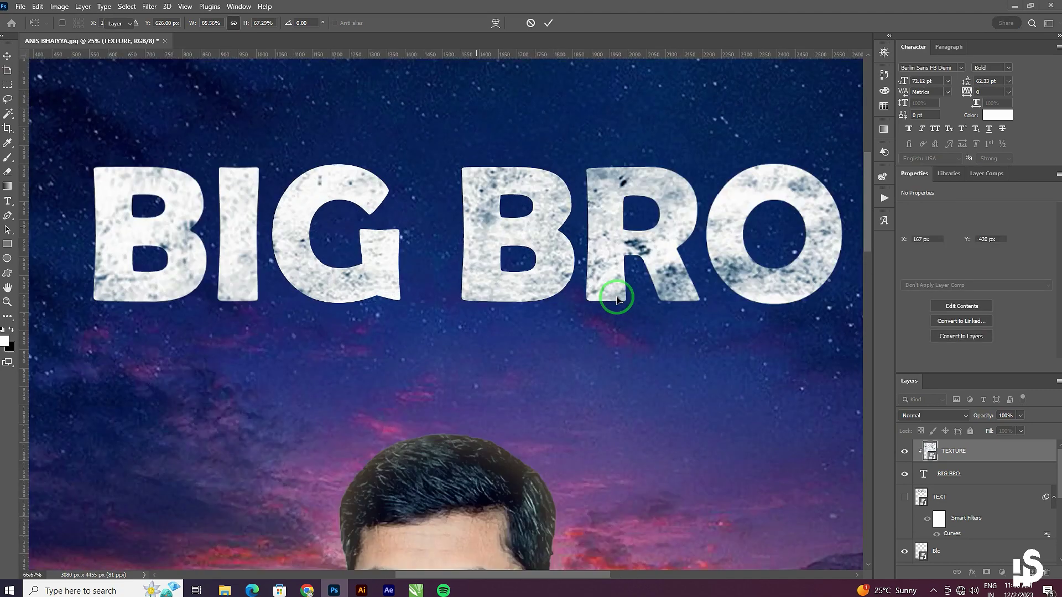
pyautogui.press('Return')
# - Give BIG BRO a Bevel & Emboss style with a blue shadow colour
pyautogui.click(935, 472)
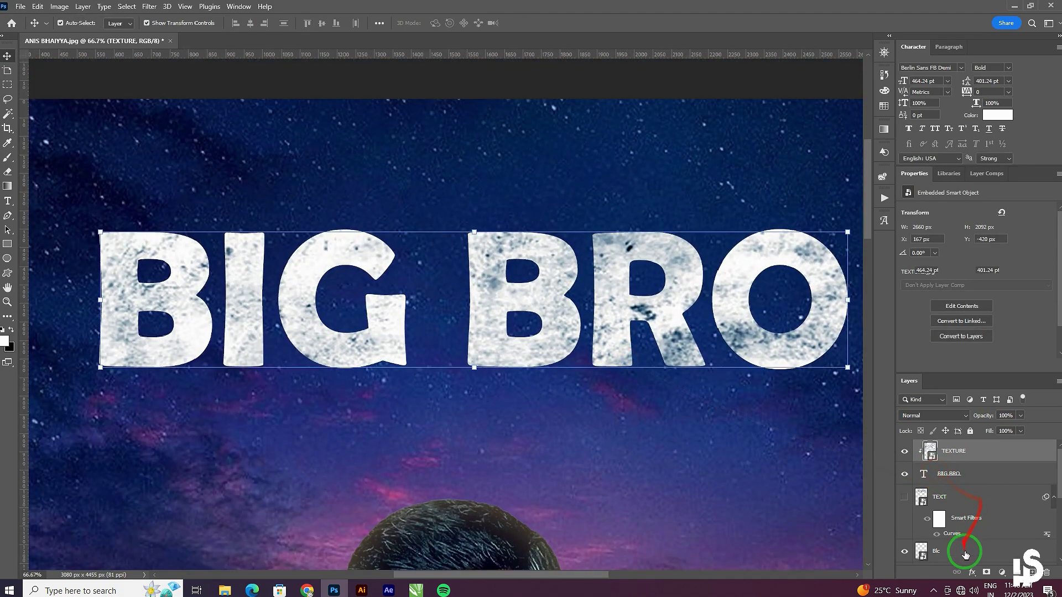
pyautogui.rightClick(965, 476)
pyautogui.click(963, 492)
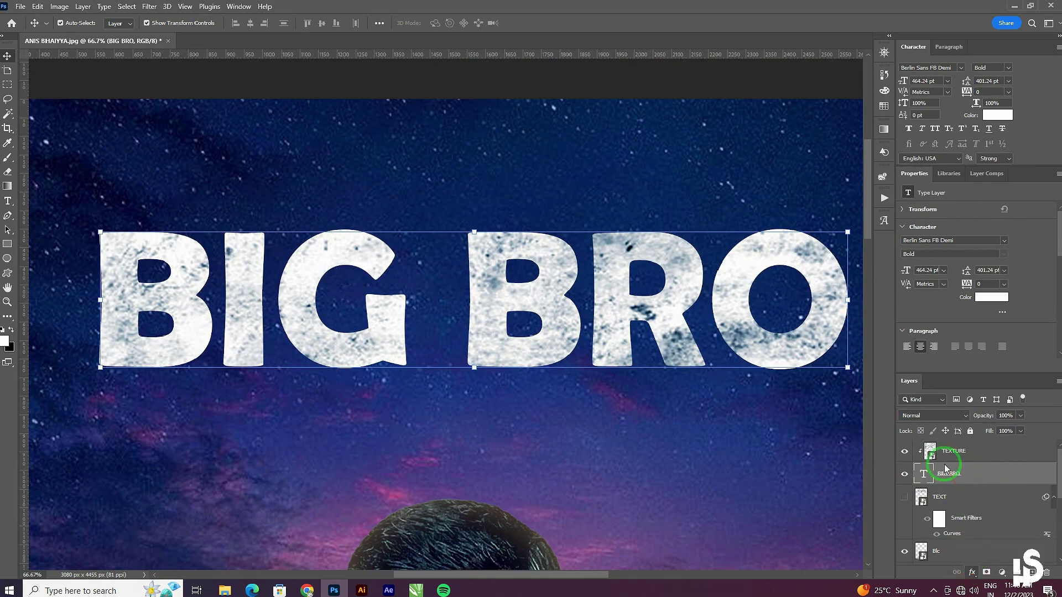
pyautogui.doubleClick(945, 469)
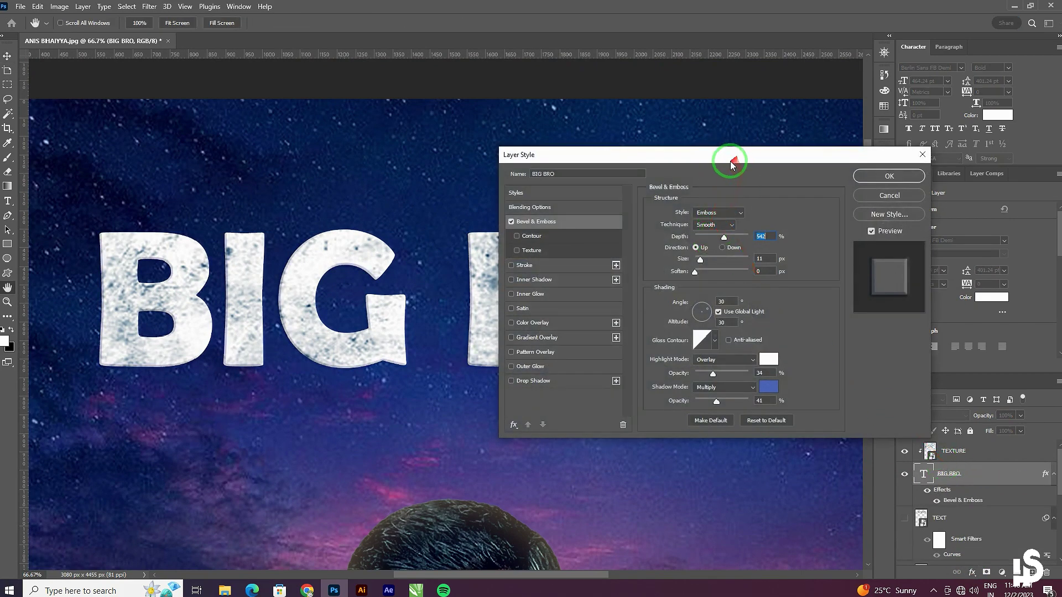
pyautogui.moveTo(730, 161); pyautogui.dragTo(711, 147)
pyautogui.click(751, 371)
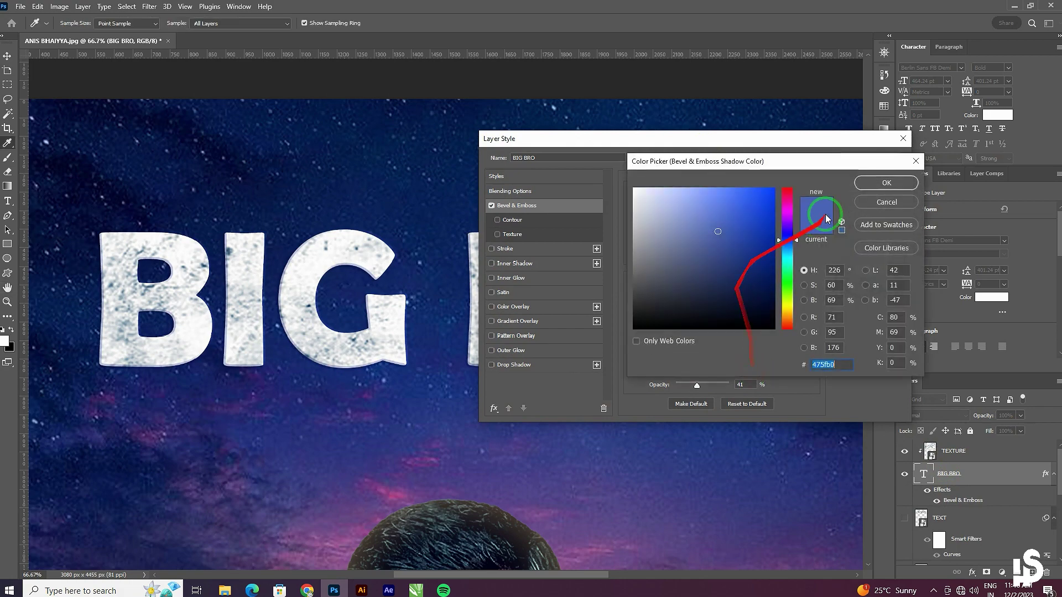
pyautogui.click(896, 204)
# - Add Drop Shadow and Outer Glow to BIG BRO, enlarge the bevel size, and apply
pyautogui.click(520, 264)
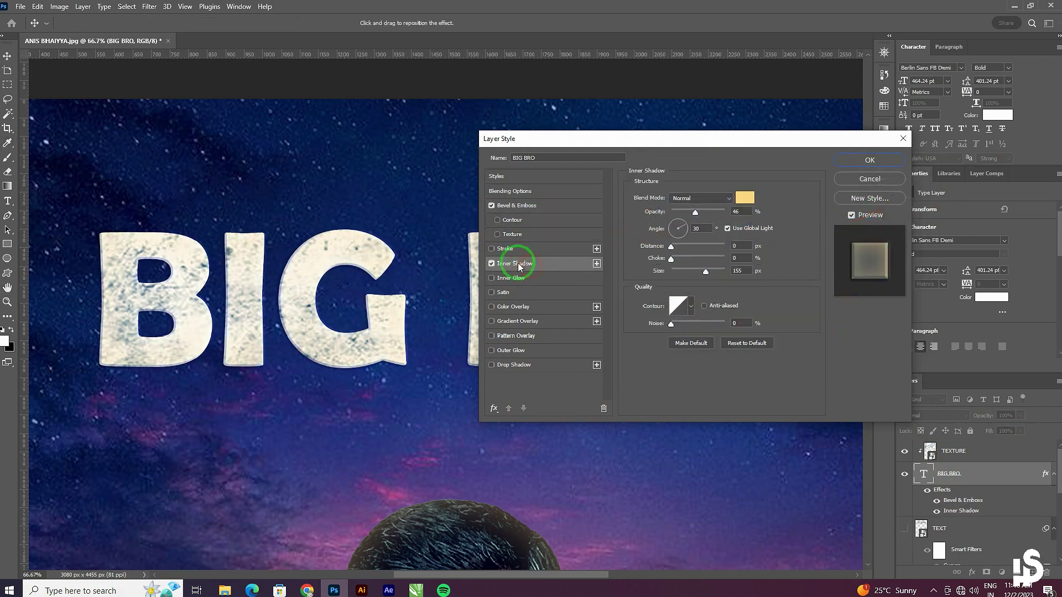
pyautogui.click(492, 264)
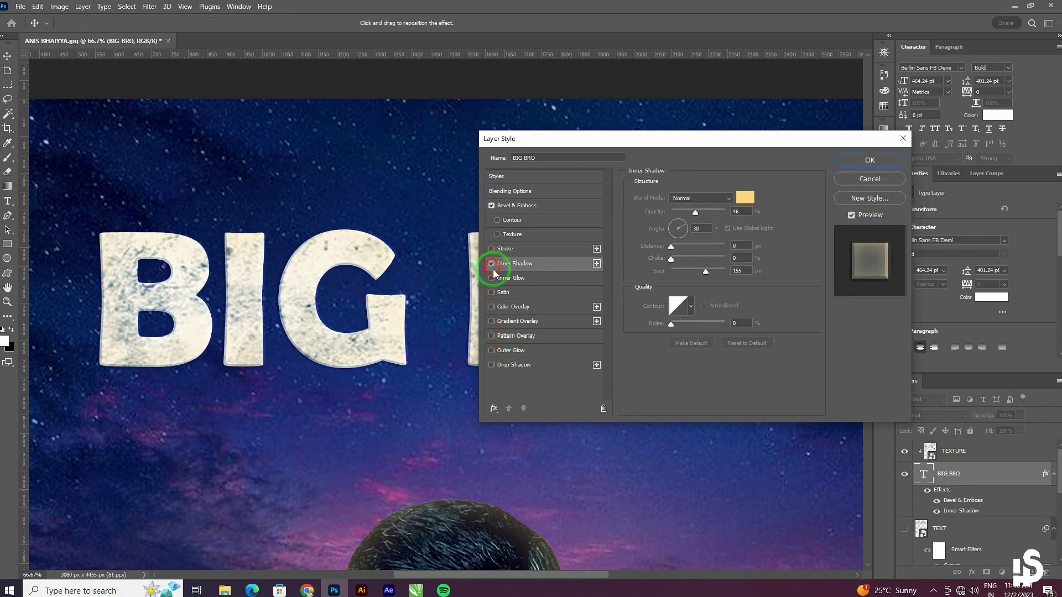
pyautogui.click(498, 364)
pyautogui.click(504, 351)
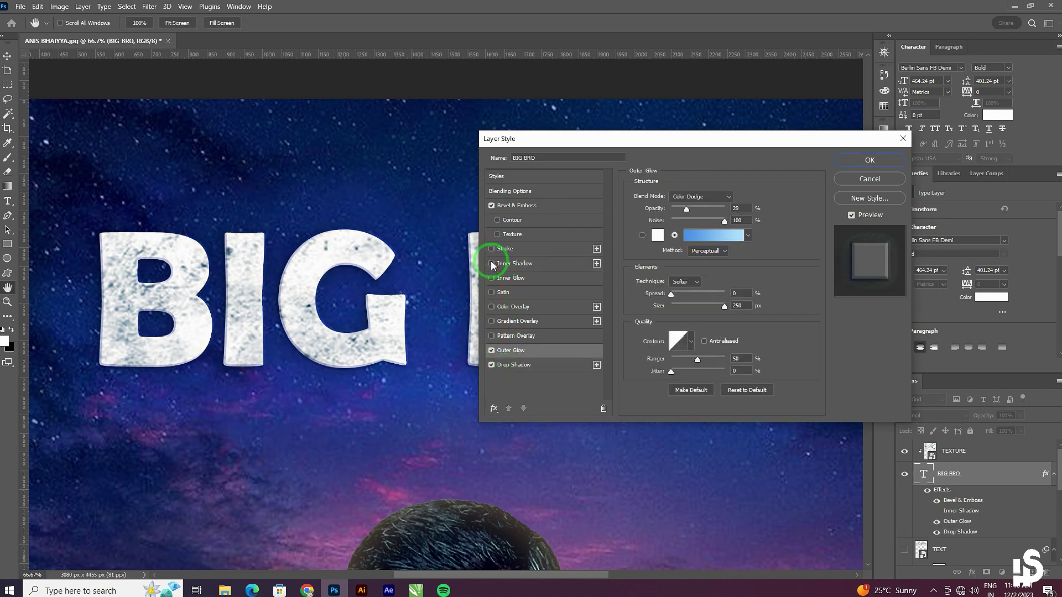
pyautogui.click(518, 204)
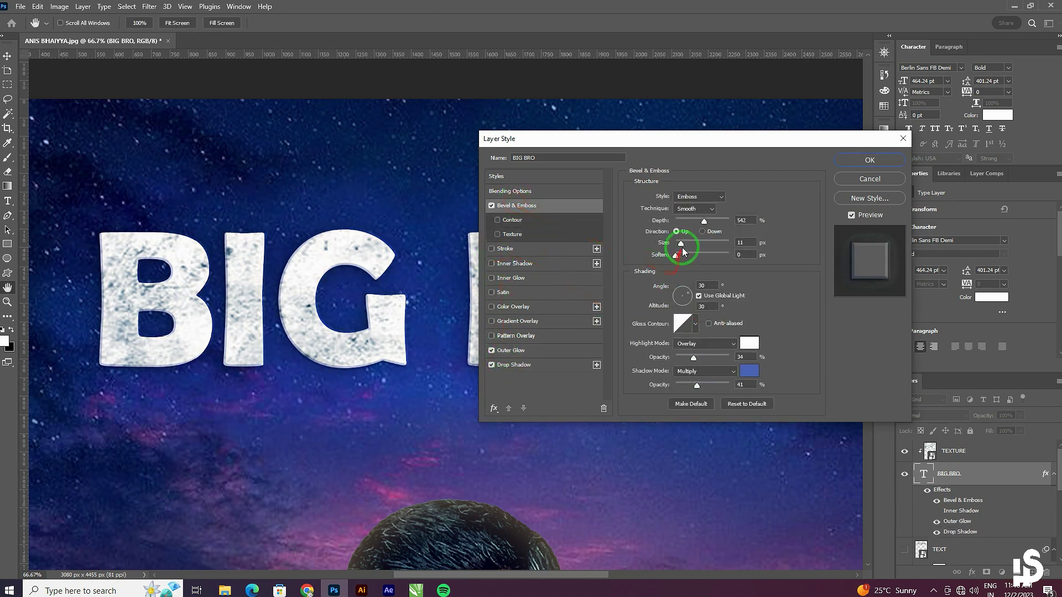
pyautogui.moveTo(689, 244); pyautogui.dragTo(687, 242)
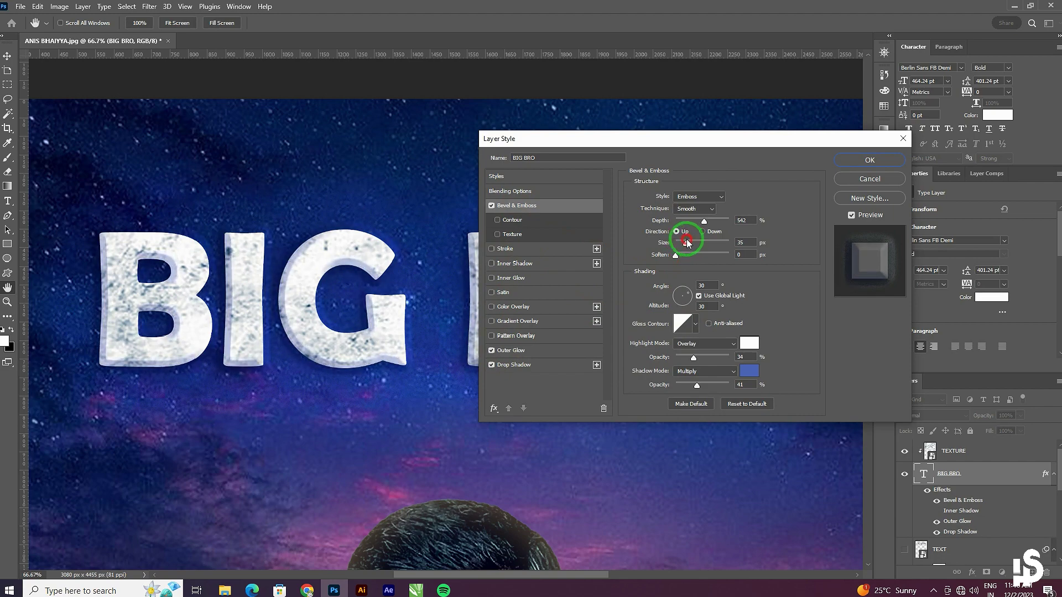
pyautogui.press('Return')
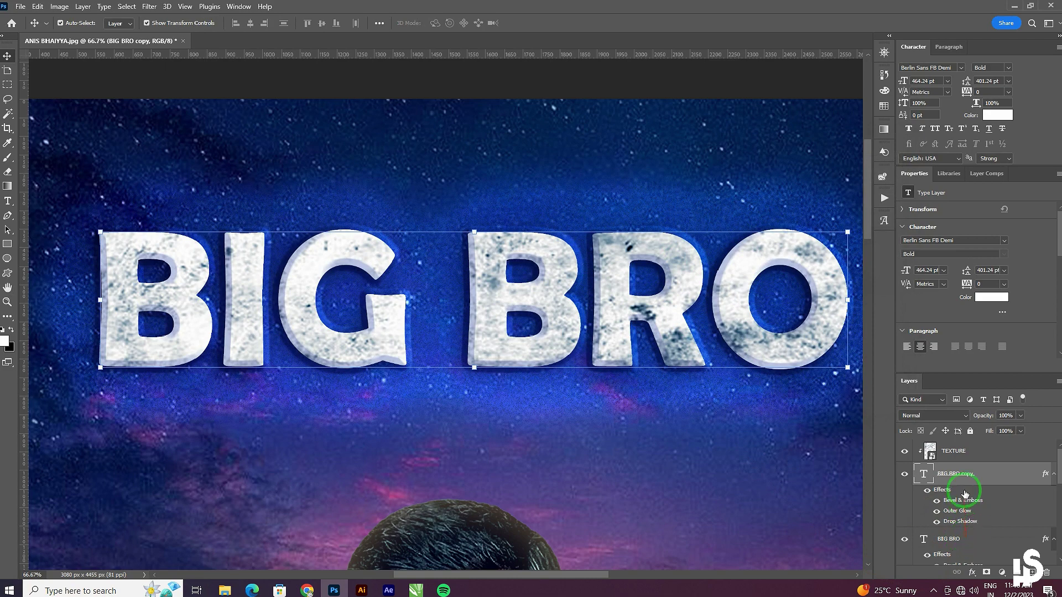
# - Move BIG BRO copy above TEXTURE and clip the texture to the title
pyautogui.moveTo(965, 494); pyautogui.dragTo(968, 447)
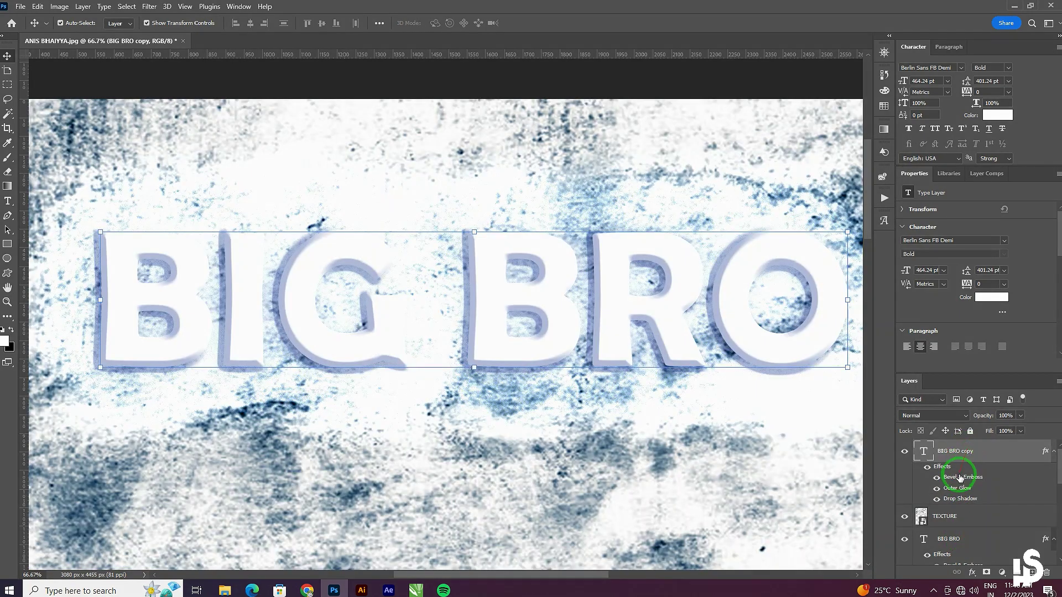
pyautogui.rightClick(951, 515)
pyautogui.click(964, 280)
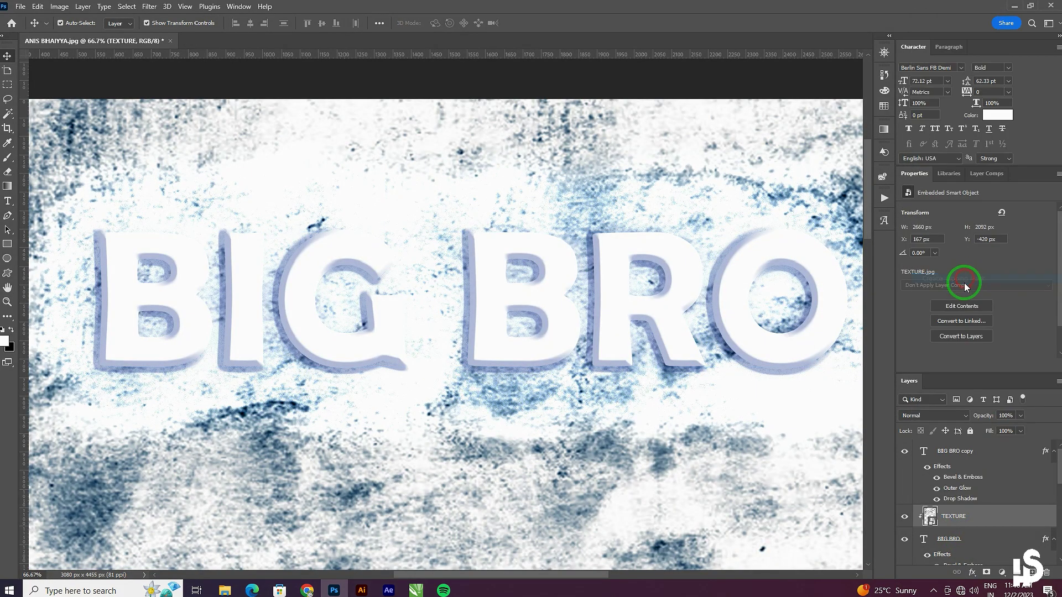
# - Strip the copy's effects, give it a 4 px white stroke, and set its fill to 0%
pyautogui.click(950, 449)
pyautogui.rightClick(952, 450)
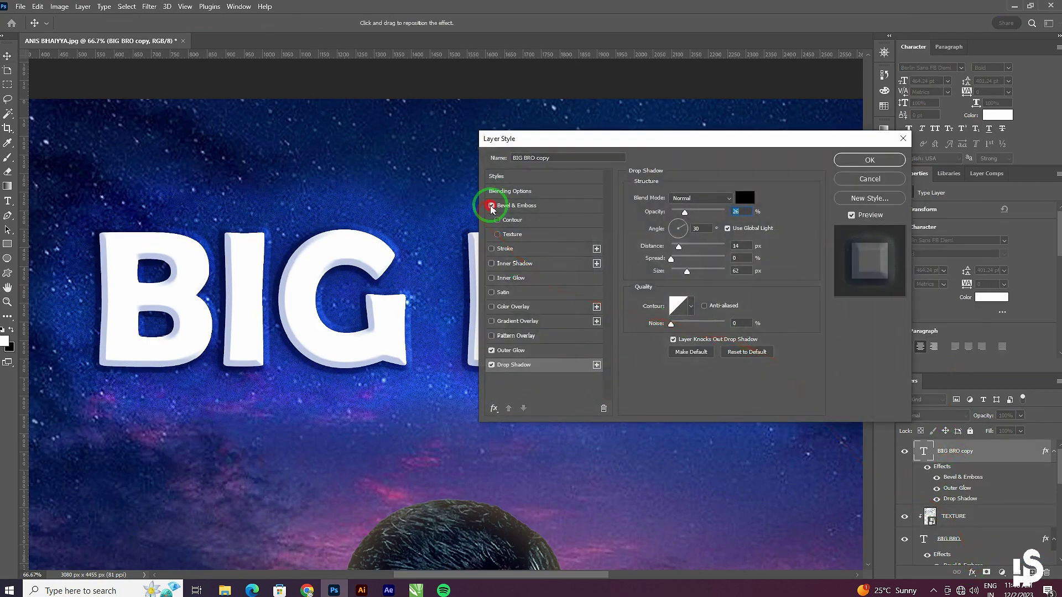
pyautogui.click(491, 206)
pyautogui.click(491, 366)
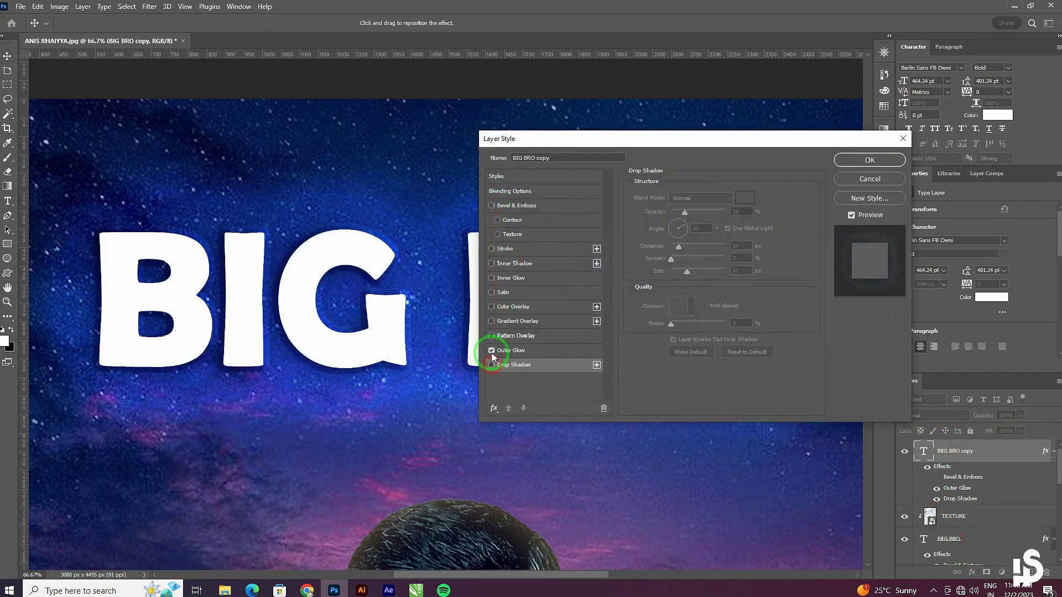
pyautogui.click(502, 249)
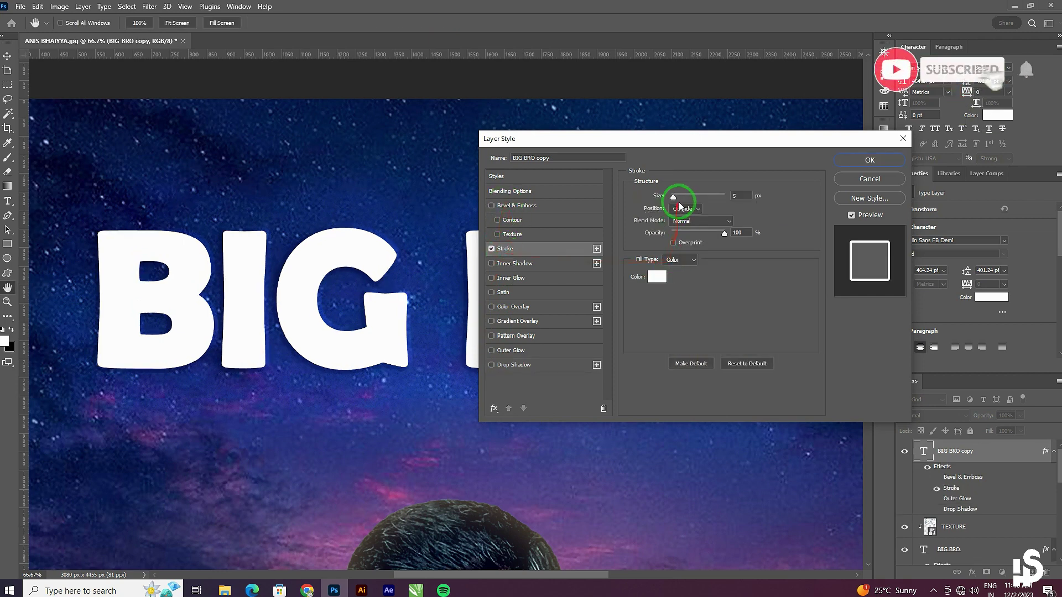
pyautogui.moveTo(674, 198); pyautogui.dragTo(672, 198)
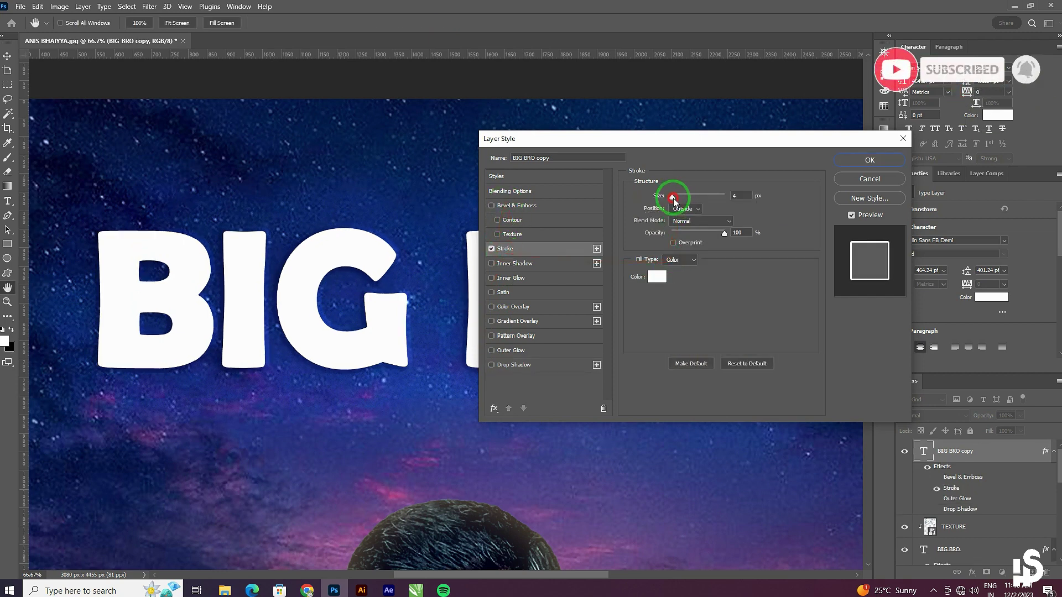
pyautogui.press('Return')
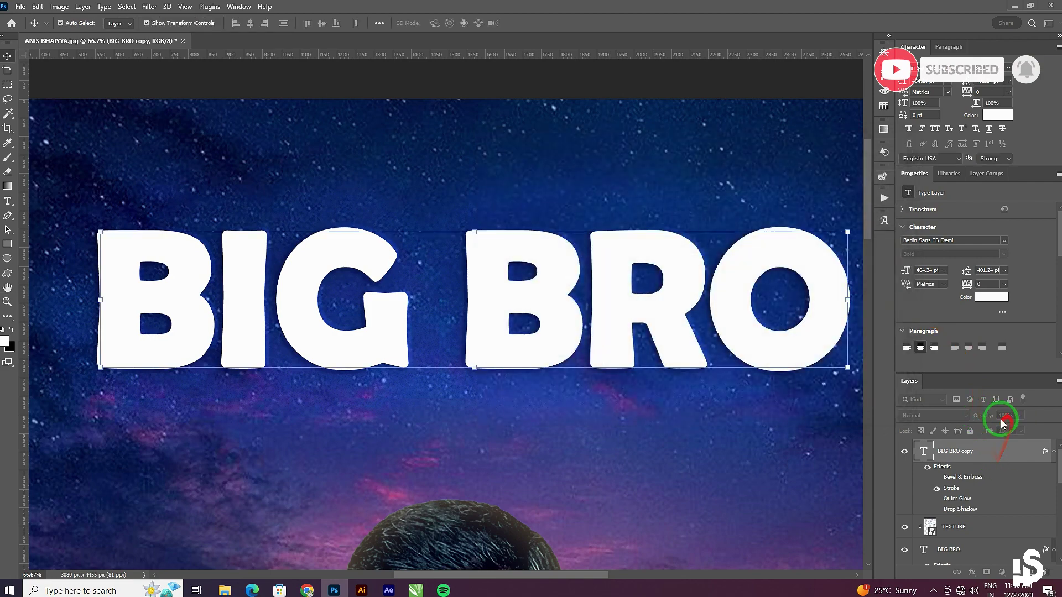
pyautogui.moveTo(980, 435); pyautogui.dragTo(977, 433)
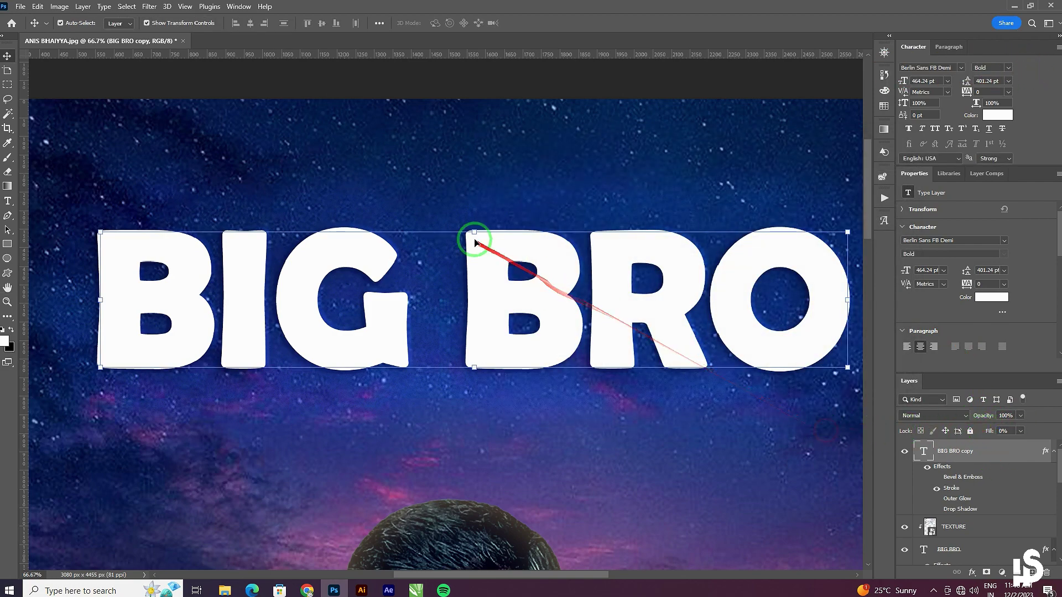
pyautogui.moveTo(826, 433); pyautogui.dragTo(474, 228)
# - Convert BIG BRO copy to a smart object and apply an angled 288 px Motion Blur
pyautogui.click(149, 6)
pyautogui.moveTo(156, 148)
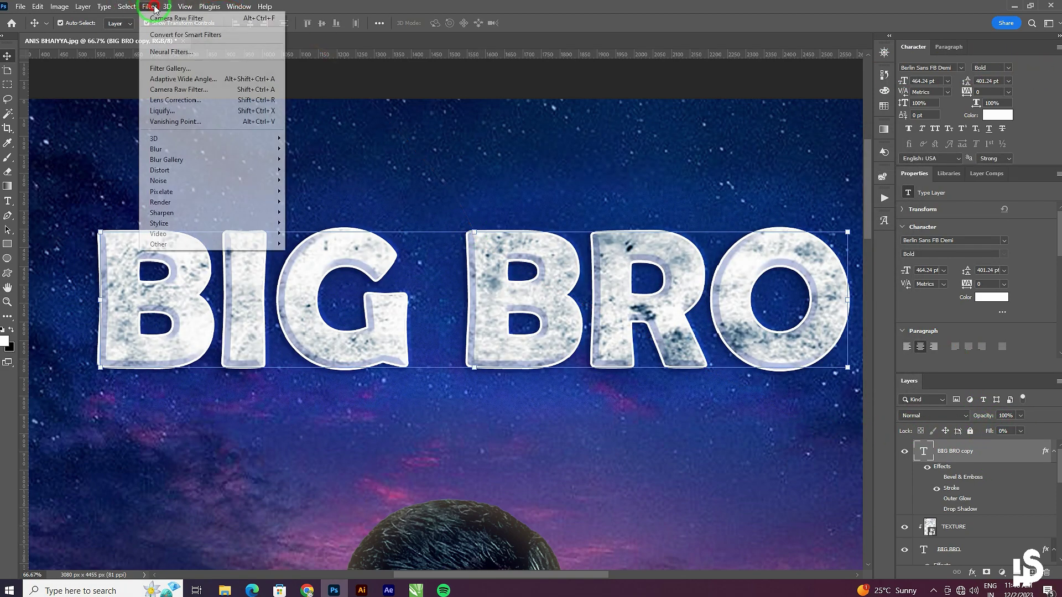
pyautogui.click(327, 213)
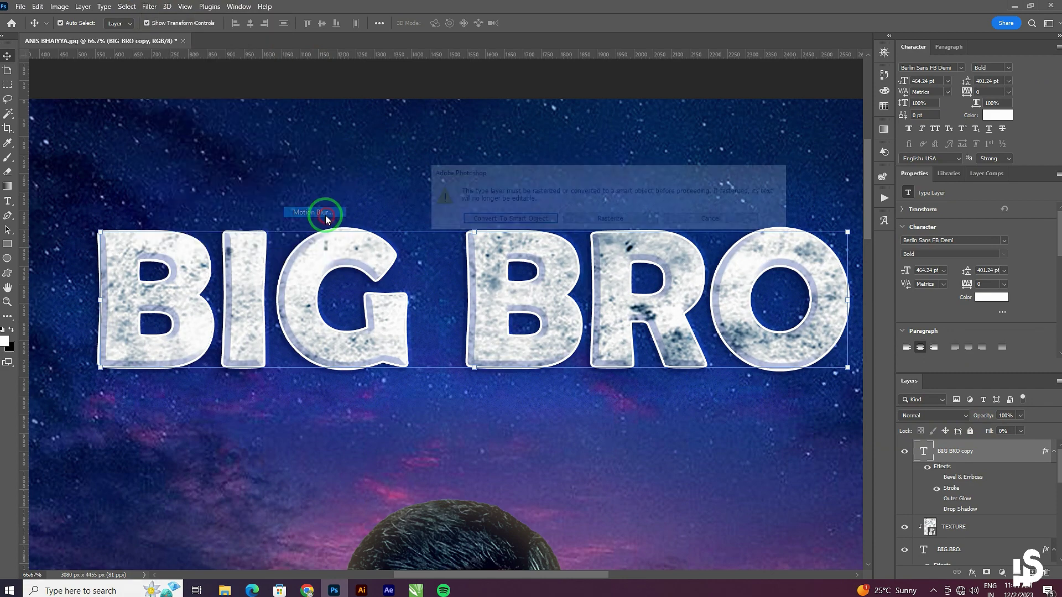
pyautogui.click(541, 221)
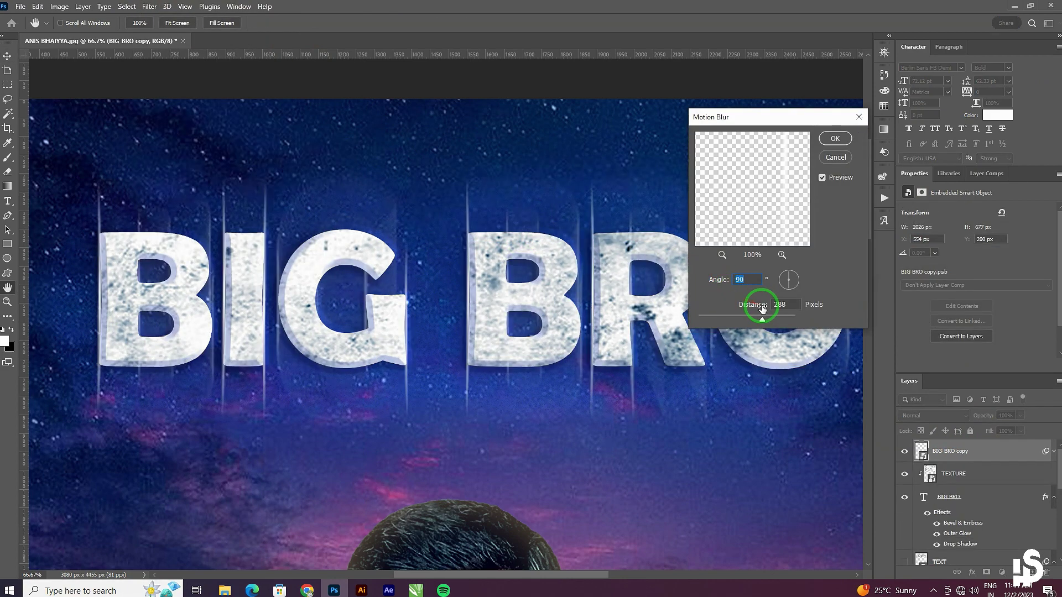
pyautogui.click(795, 275)
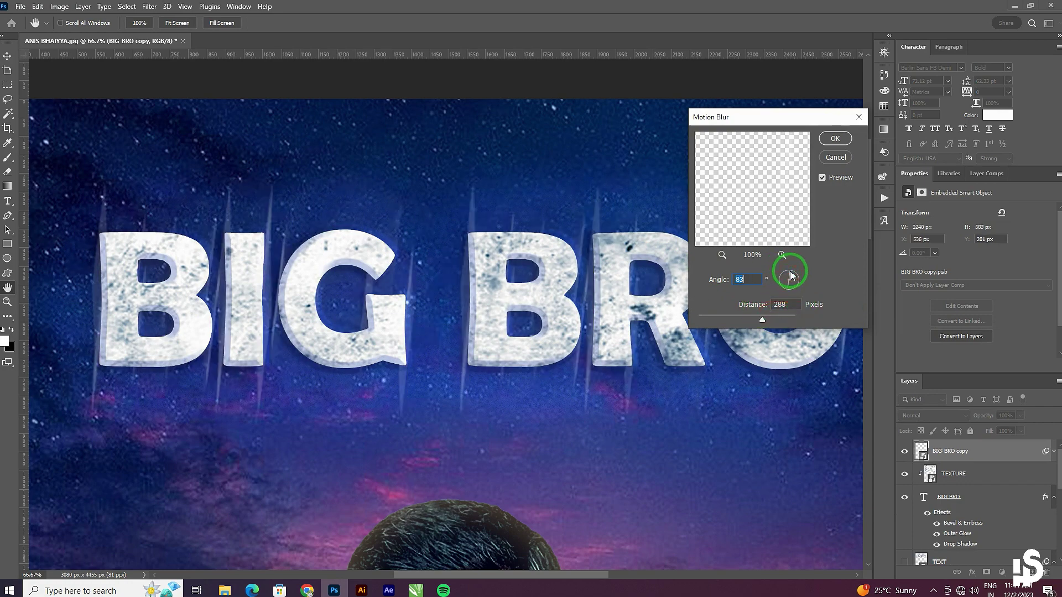
pyautogui.press('Return')
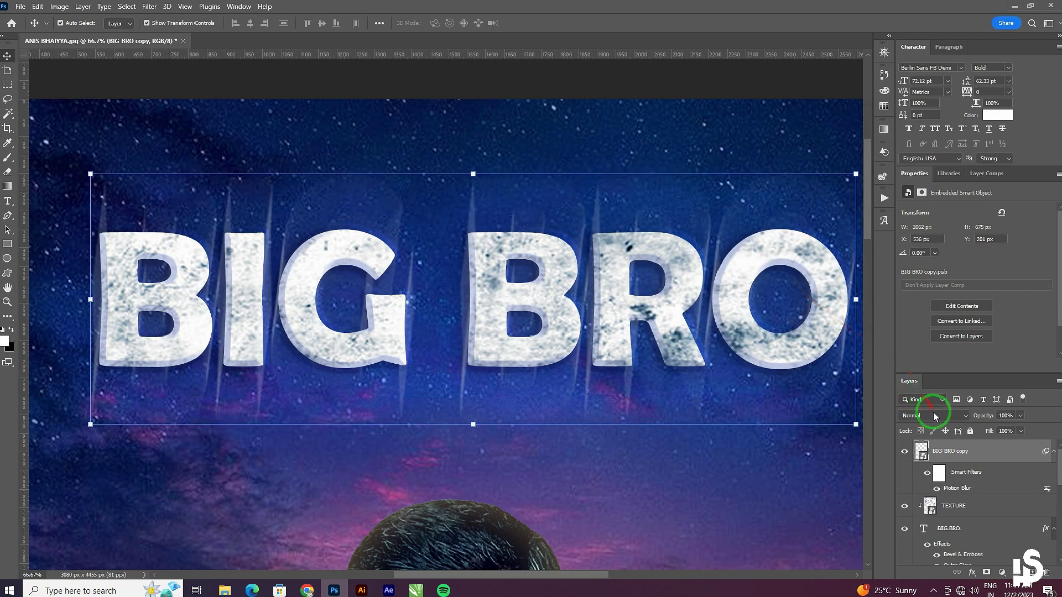
# - Blend BIG BRO copy in Overlay mode, then make the bg layer active
pyautogui.click(935, 416)
pyautogui.click(929, 437)
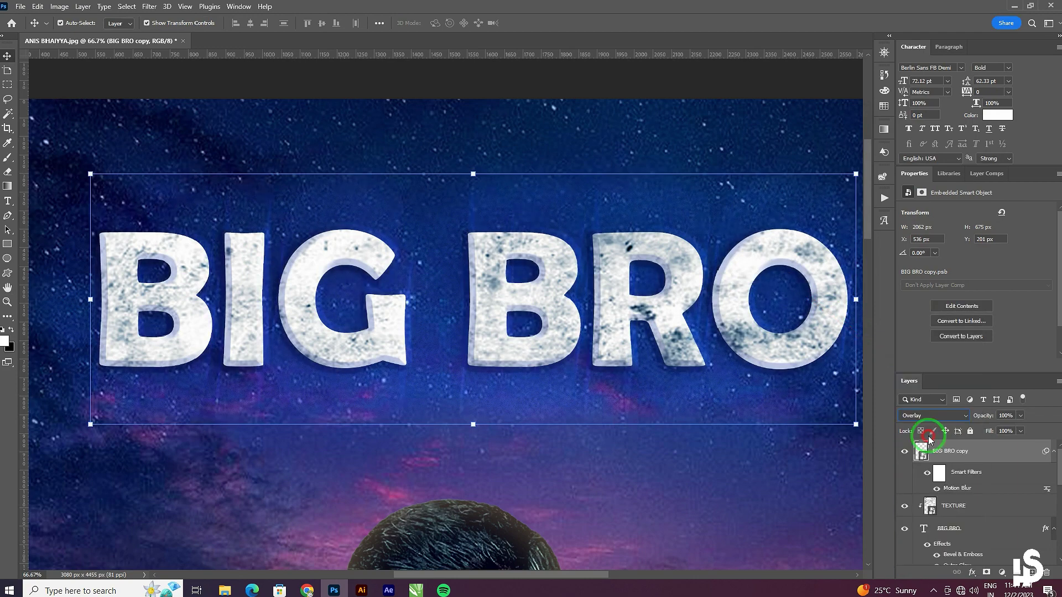
pyautogui.click(745, 469)
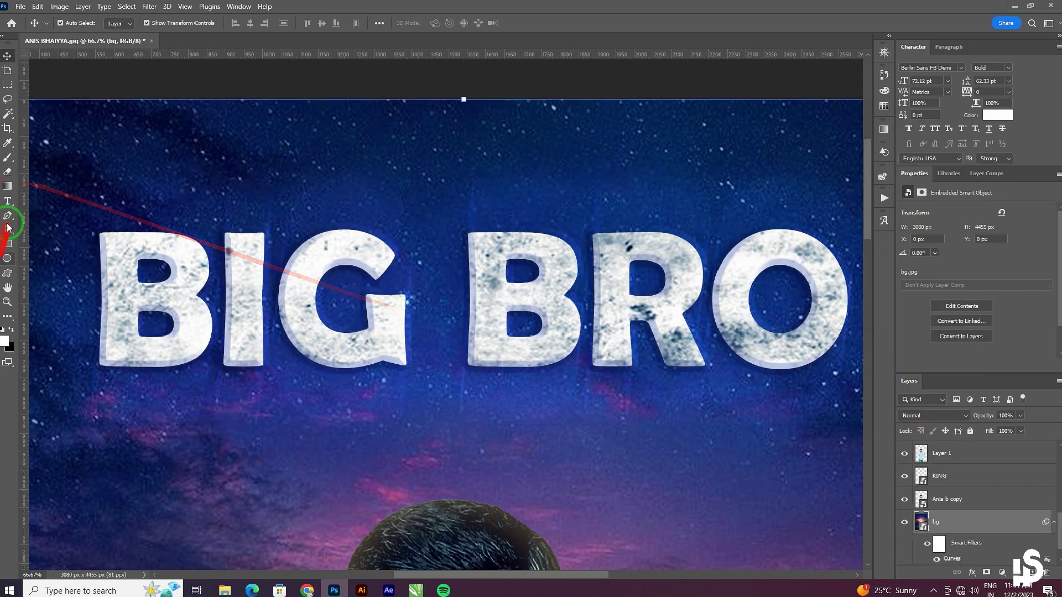
# - Type 'SupportSystem' on the lower sky and set it in Rage Italic
pyautogui.click(7, 201)
pyautogui.click(254, 475)
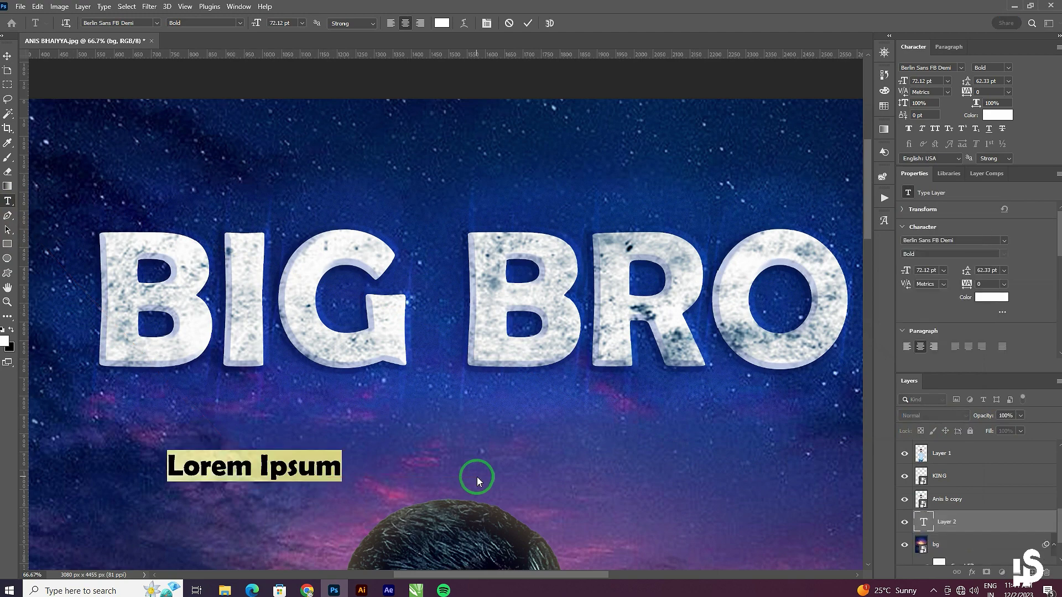
pyautogui.write('Sup')
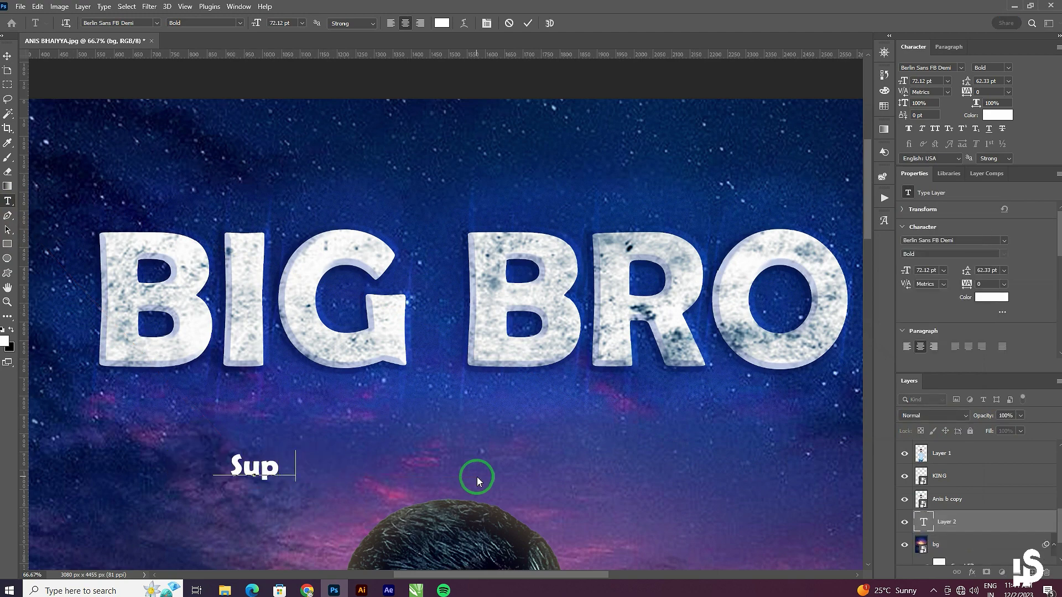
pyautogui.write('portSys')
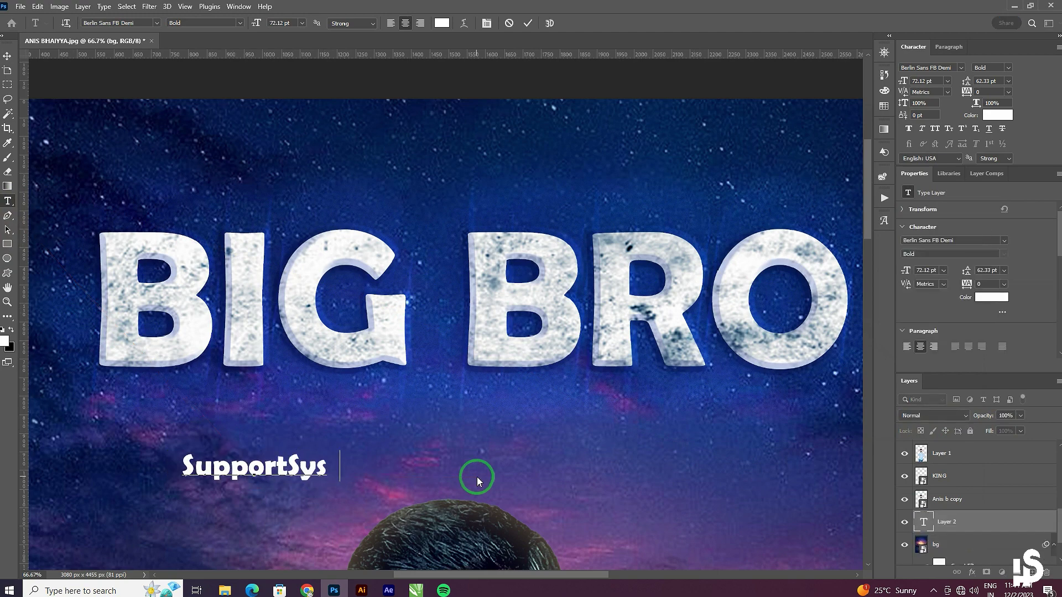
pyautogui.write('tem')
pyautogui.hotkey('ctrl', 'a')
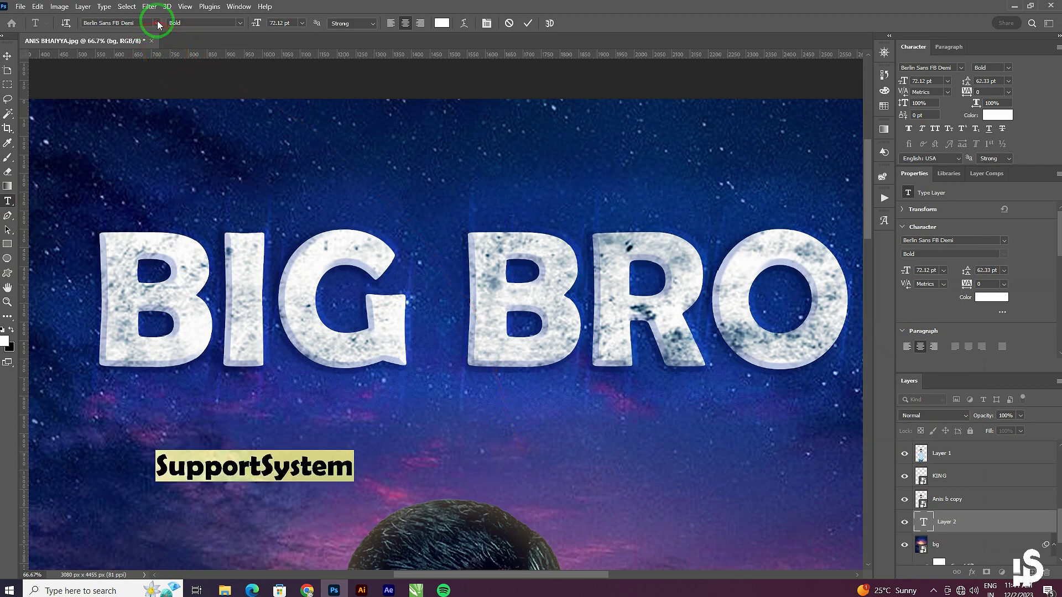
pyautogui.click(158, 24)
pyautogui.click(264, 99)
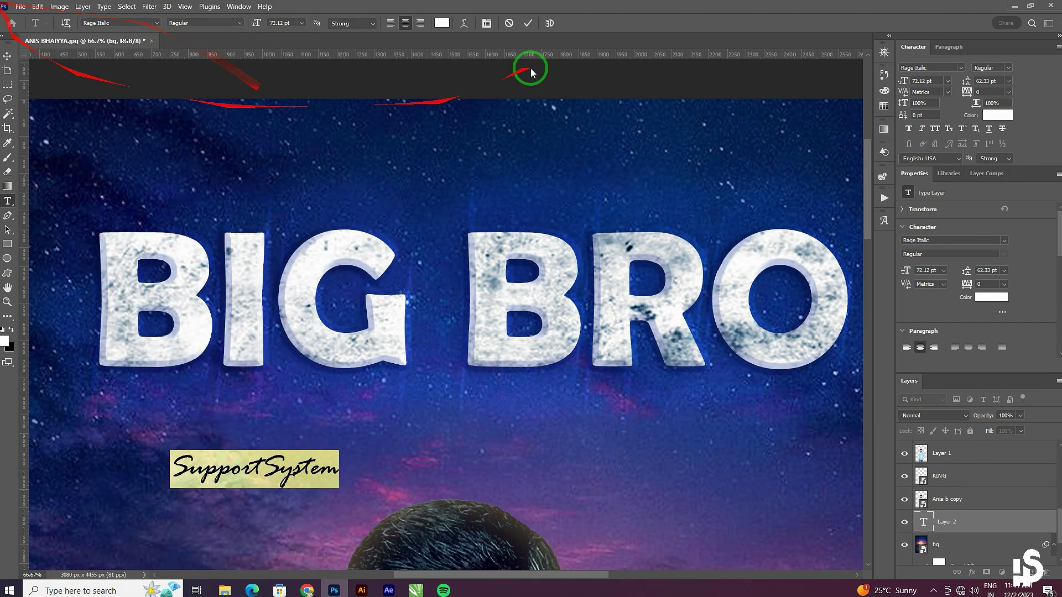
# - Colour the subtitle text light yellow (#ffe899)
pyautogui.click(442, 24)
pyautogui.click(787, 311)
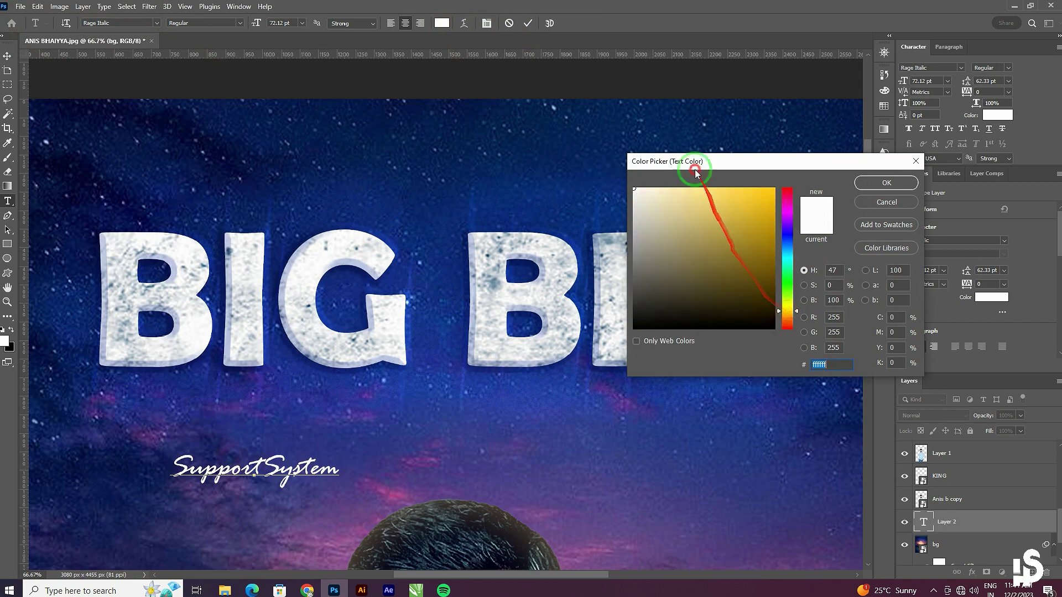
pyautogui.click(741, 197)
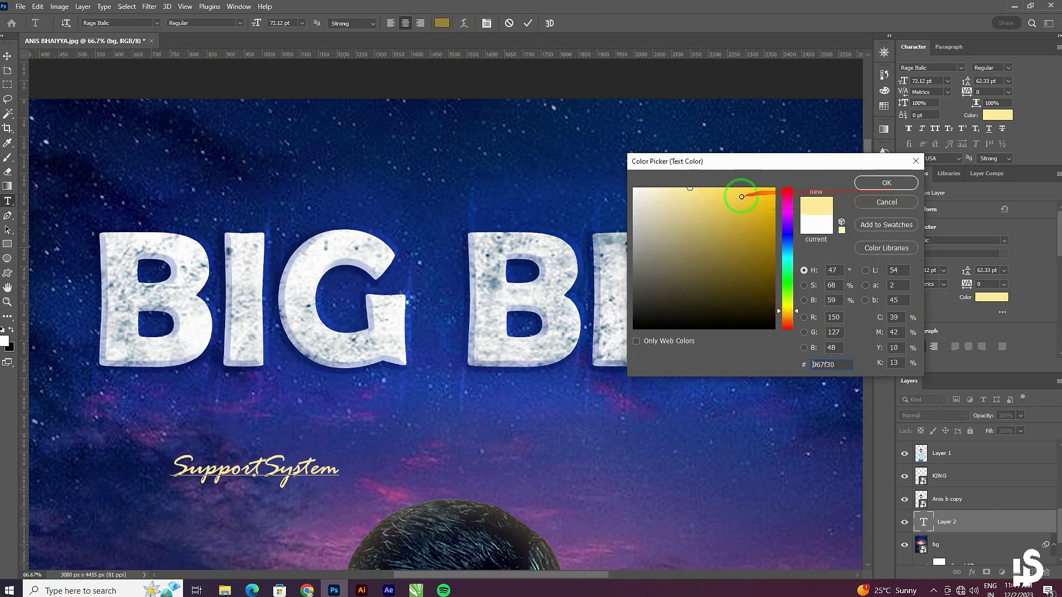
pyautogui.click(887, 183)
# - Move the subtitle up and enlarge it to sit beneath BIG BRO
pyautogui.click(7, 56)
pyautogui.moveTo(313, 456)
pyautogui.mouseDown()
pyautogui.moveTo(500, 368)
pyautogui.moveTo(464, 391)
pyautogui.moveTo(451, 428)
pyautogui.mouseUp()
pyautogui.moveTo(470, 387); pyautogui.dragTo(477, 372)
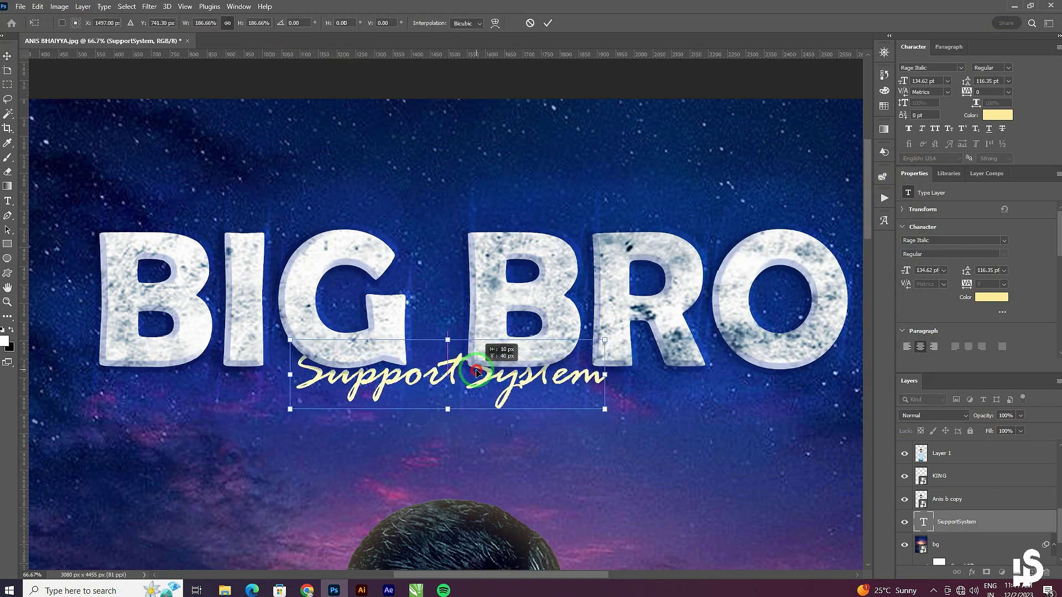
# - Commit the subtitle resize and nudge it slightly right and down under BIG BRO
pyautogui.press('Return')
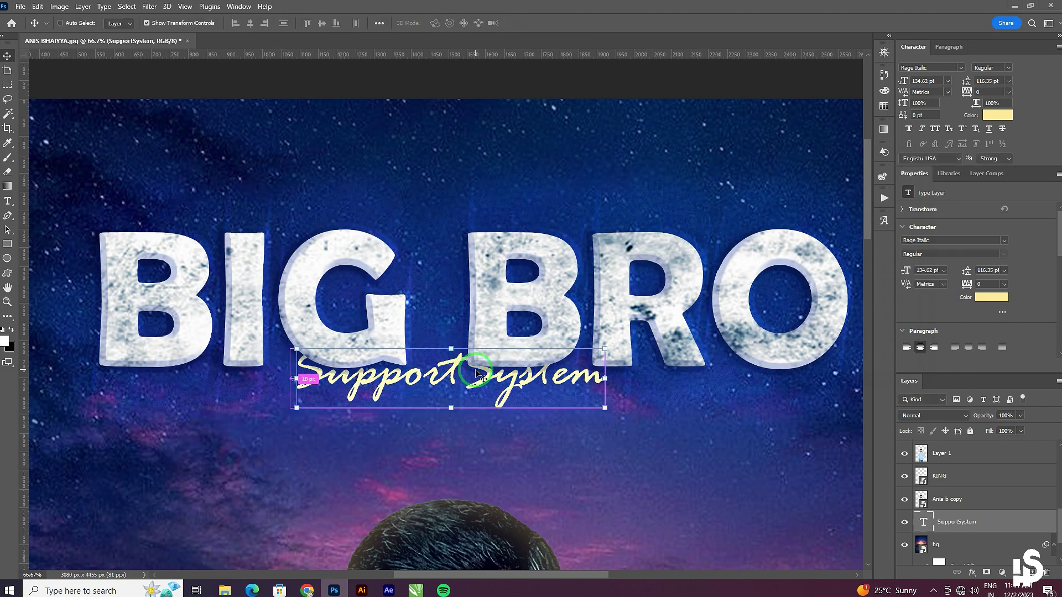
pyautogui.click(1002, 518)
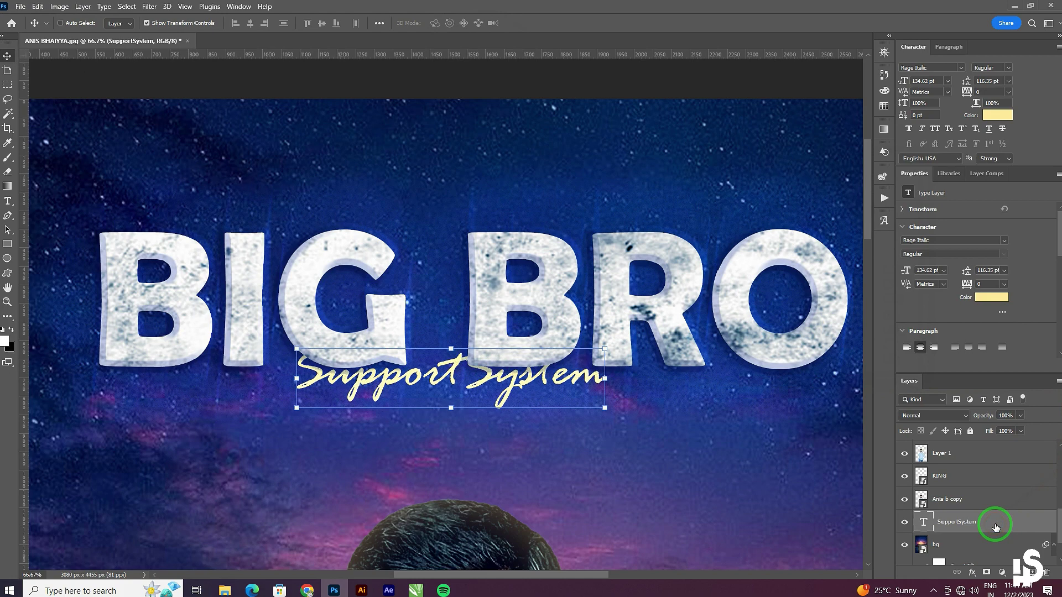
pyautogui.moveTo(996, 526)
pyautogui.mouseDown()
pyautogui.moveTo(1000, 446)
pyautogui.moveTo(974, 443)
pyautogui.mouseUp()
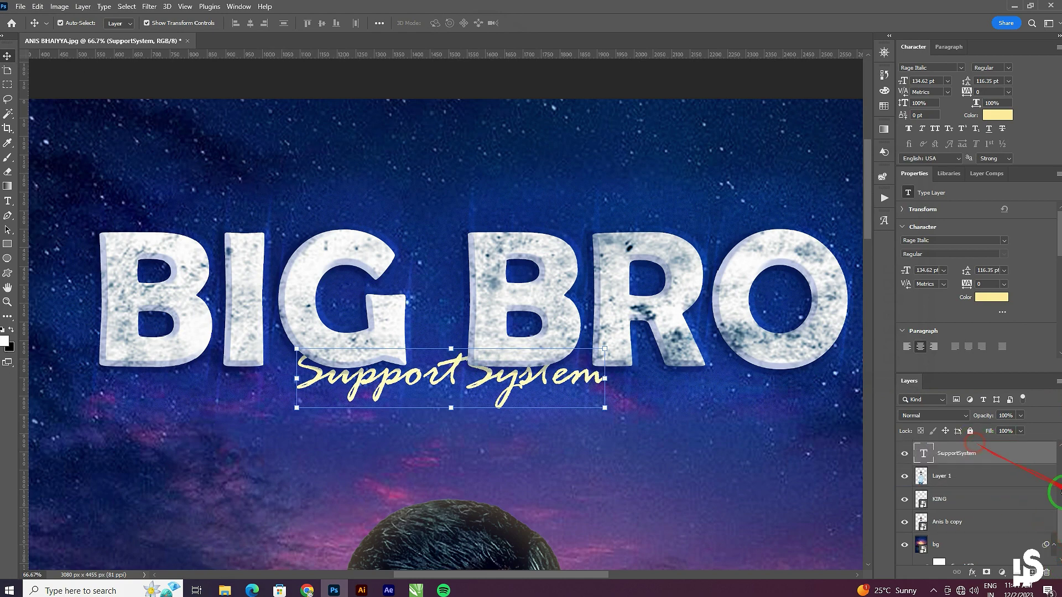
pyautogui.scroll(4, 1055, 514)
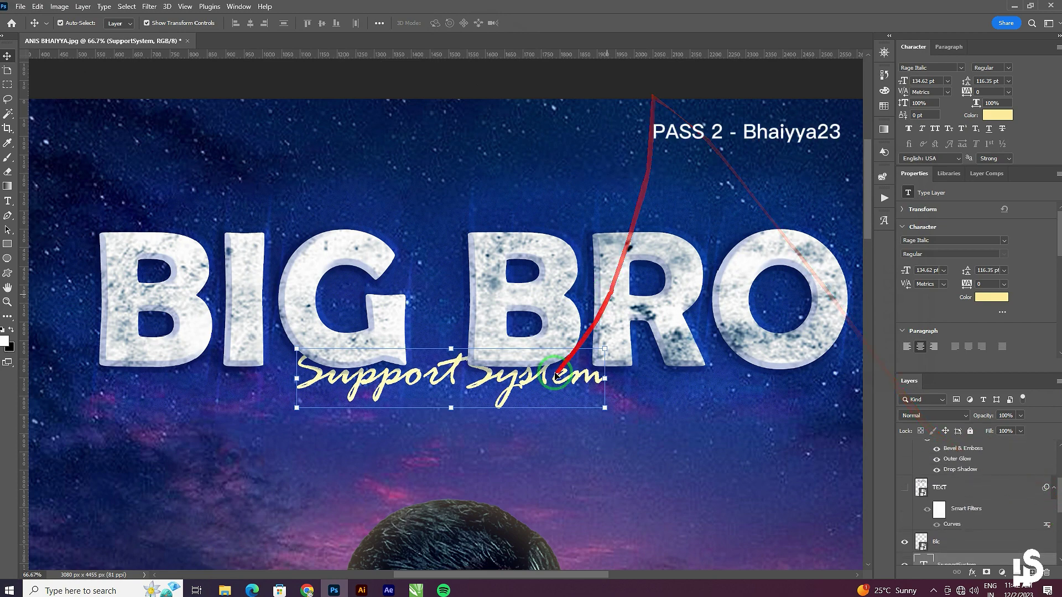
pyautogui.moveTo(545, 375); pyautogui.dragTo(553, 383)
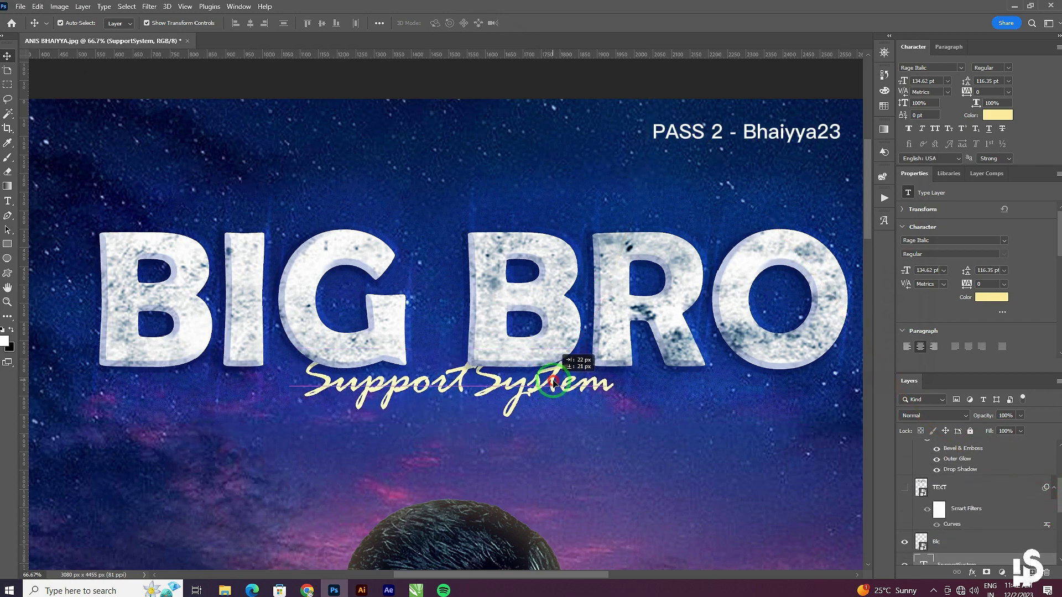
# - Restack SupportSystem just above TEXTURE and load its letters as a selection
pyautogui.moveTo(972, 556)
pyautogui.mouseDown()
pyautogui.moveTo(976, 437)
pyautogui.moveTo(980, 513)
pyautogui.mouseUp()
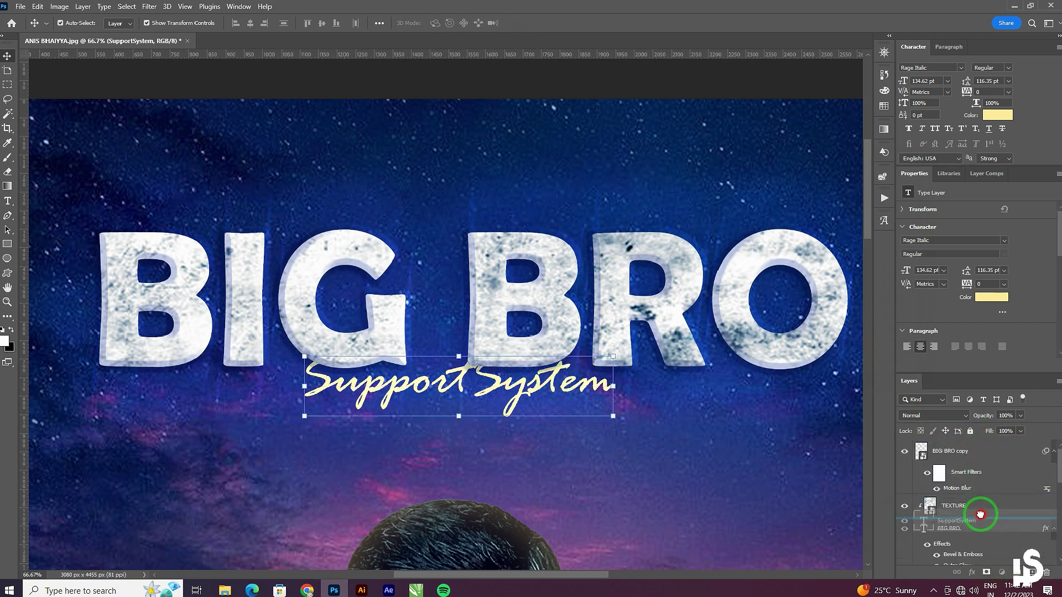
pyautogui.moveTo(980, 515); pyautogui.dragTo(978, 498)
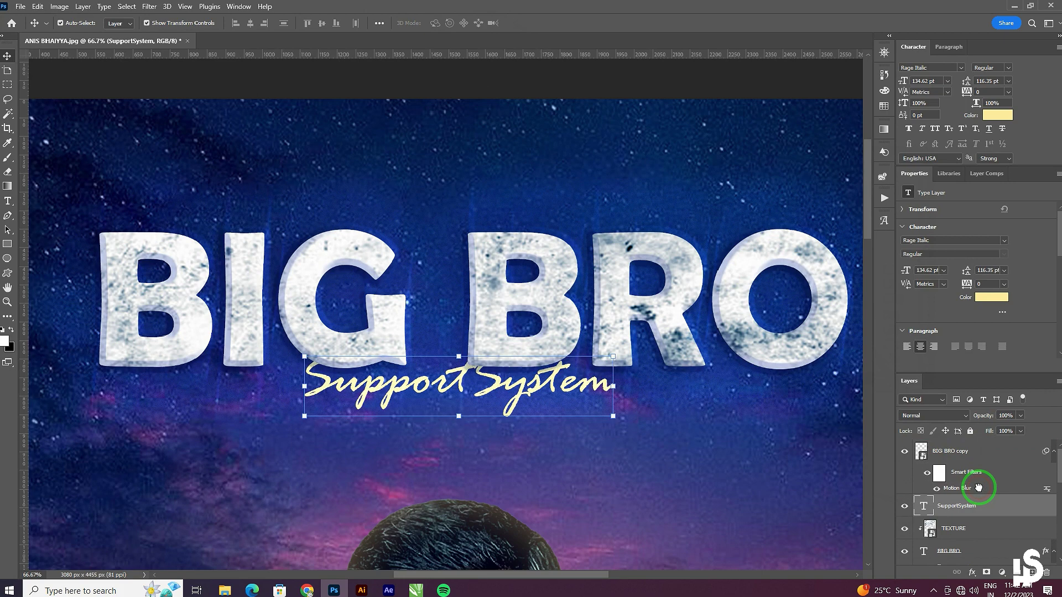
pyautogui.keyDown('ctrl'); pyautogui.click(923, 506); pyautogui.keyUp('ctrl')
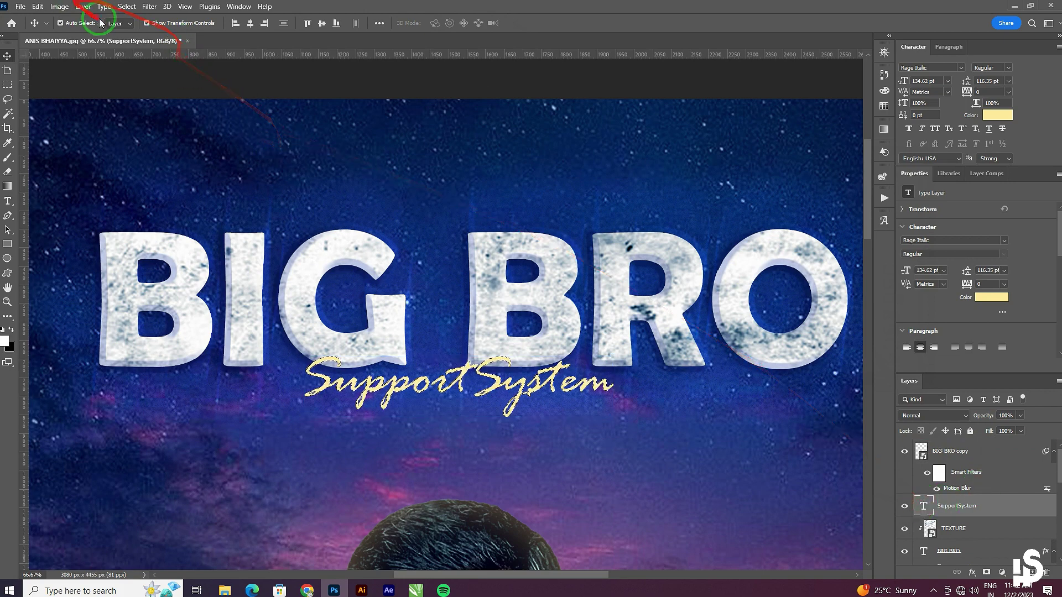
# - Expand the subtitle letter selection and rasterize the BIG BRO type layer
pyautogui.click(127, 6)
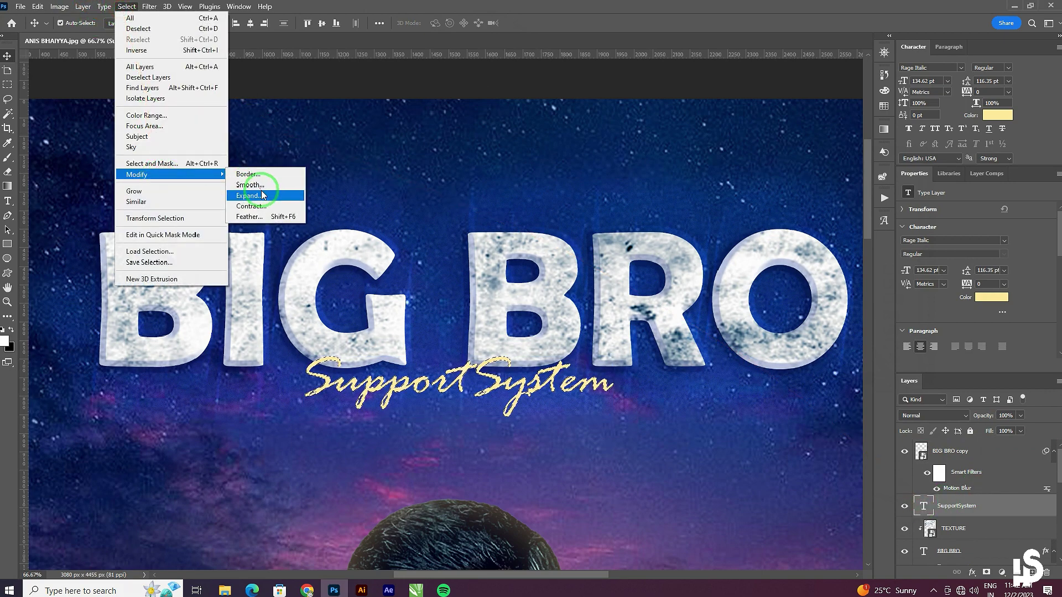
pyautogui.click(260, 198)
pyautogui.press('Return')
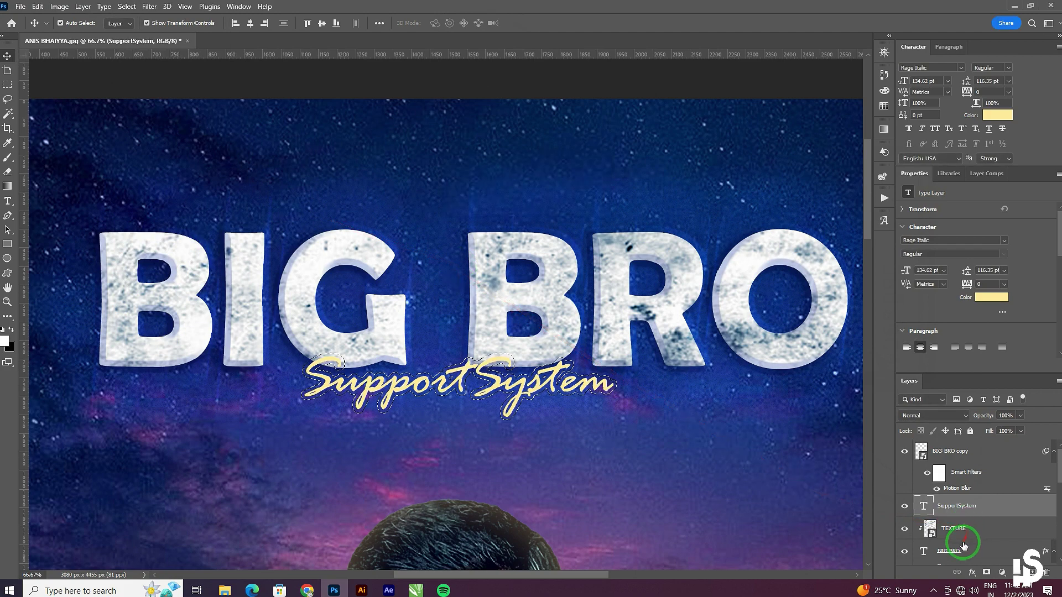
pyautogui.rightClick(957, 549)
pyautogui.click(950, 217)
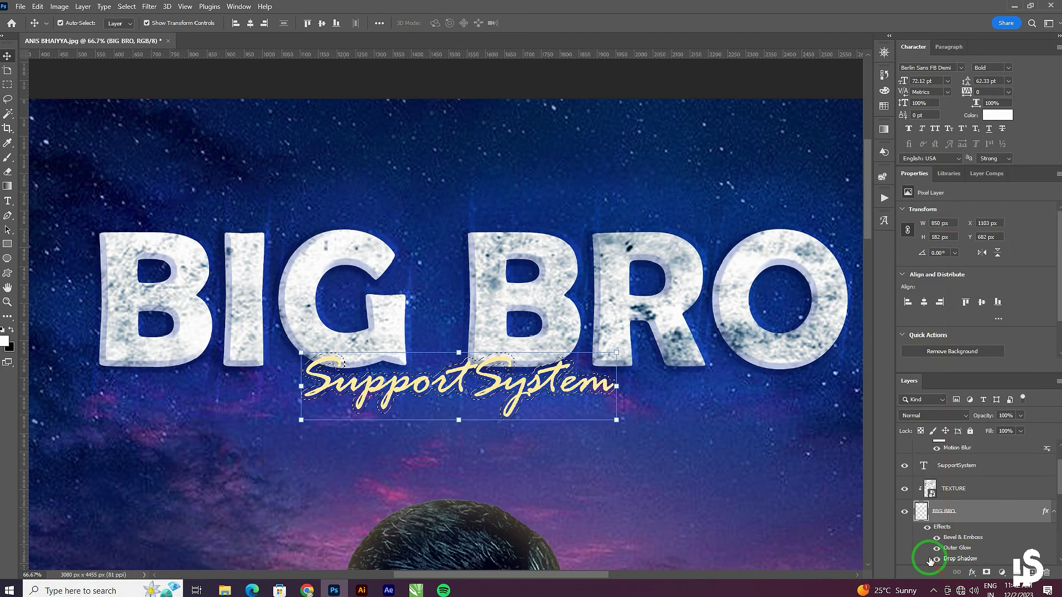
# - Clear the selection and make the bg background layer active from the canvas
pyautogui.click(7, 85)
pyautogui.click(394, 202)
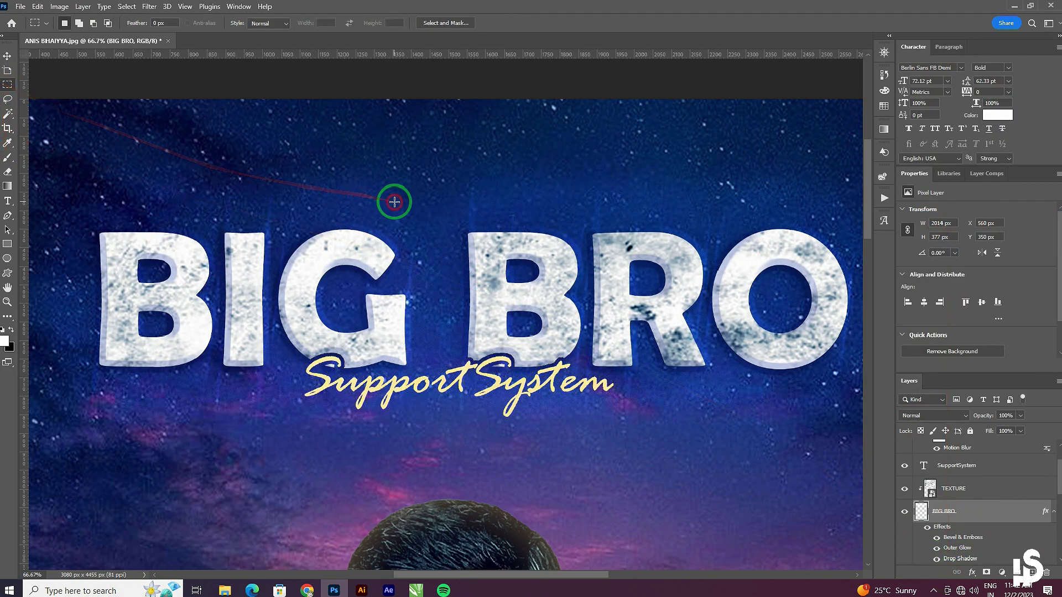
pyautogui.click(6, 57)
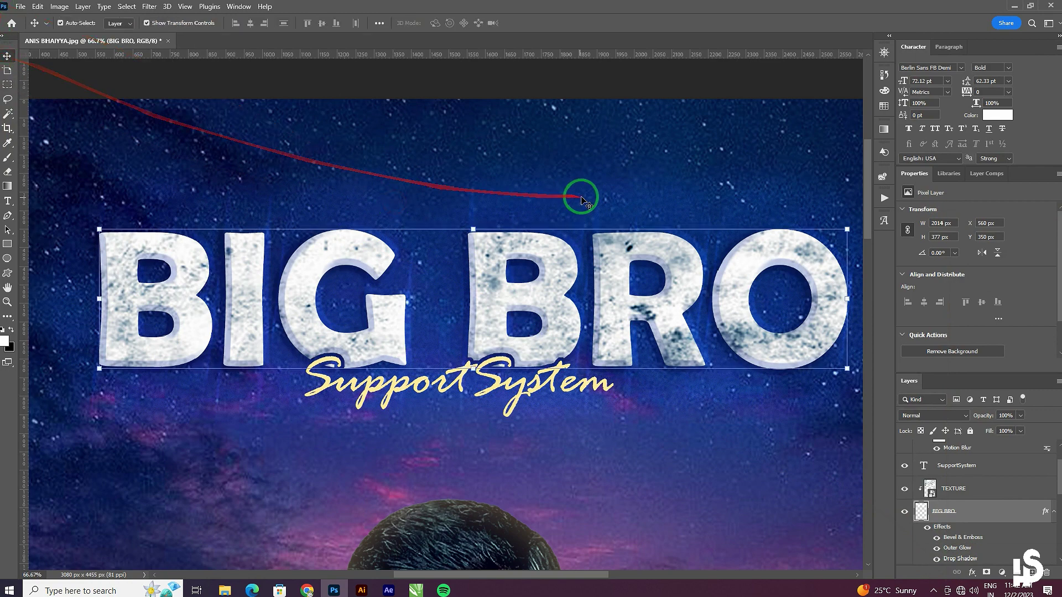
pyautogui.click(605, 166)
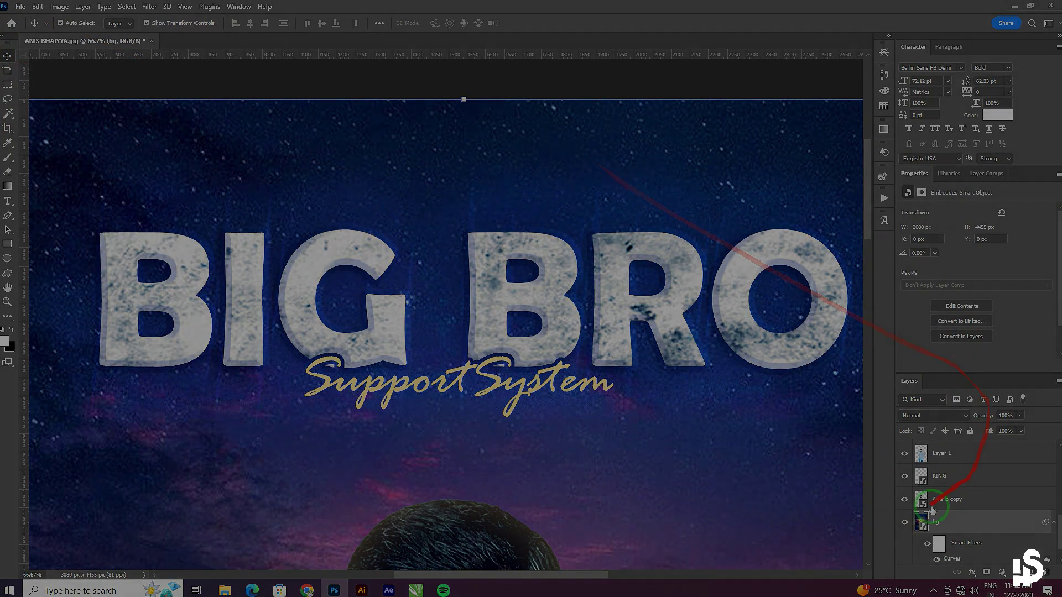